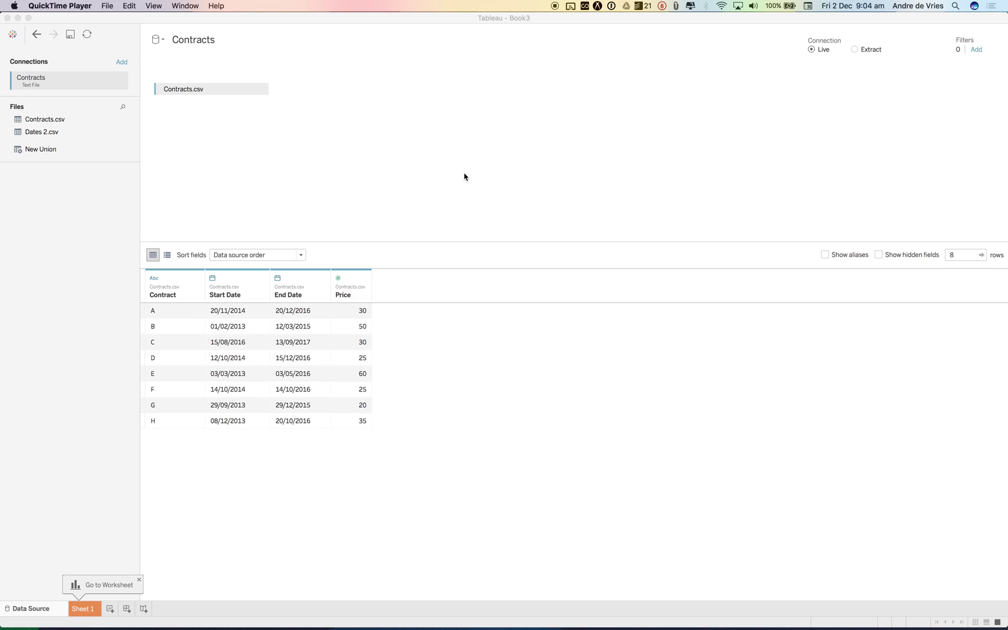
# Check Tableau's version information from the Help menu.
pyautogui.click(375, 156)
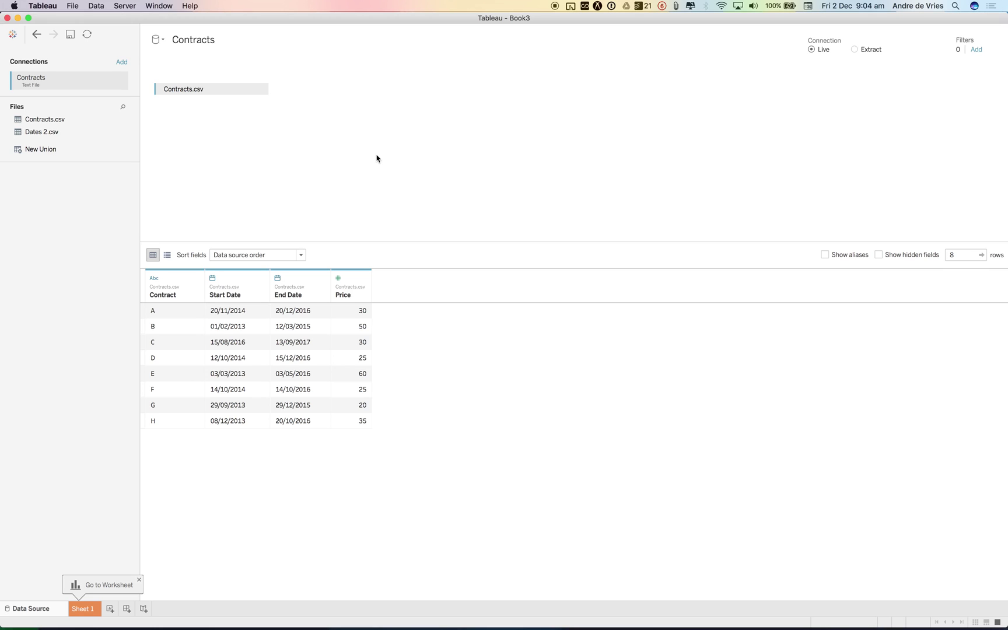
pyautogui.click(190, 6)
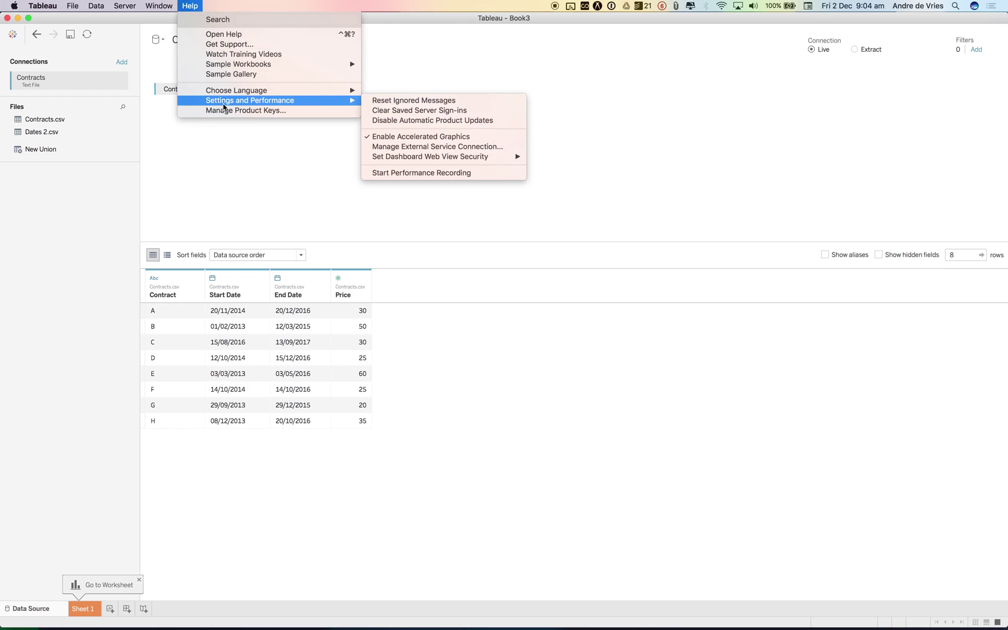
pyautogui.moveTo(42, 6)
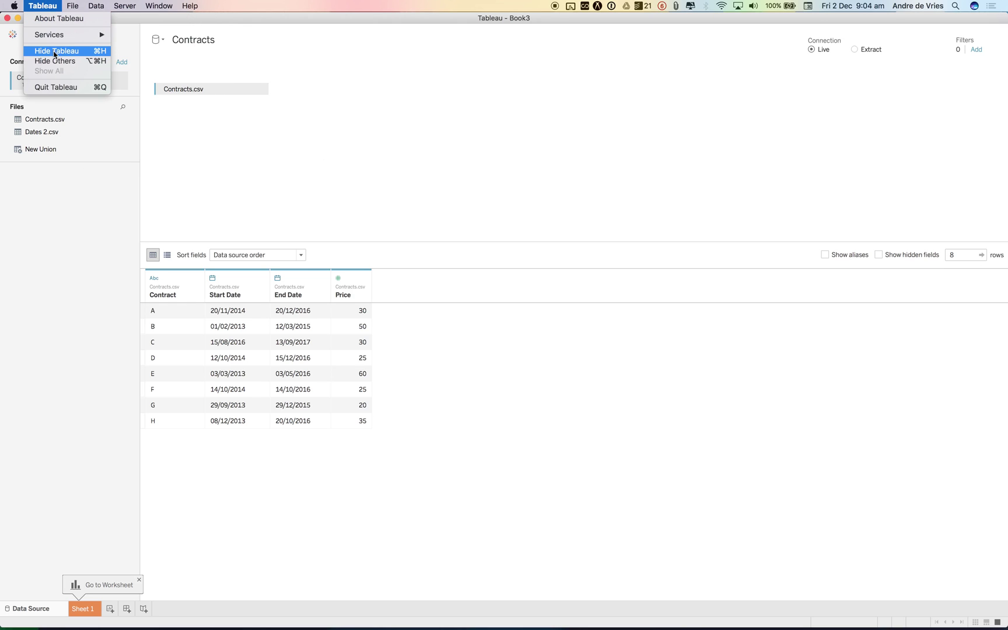
pyautogui.click(61, 19)
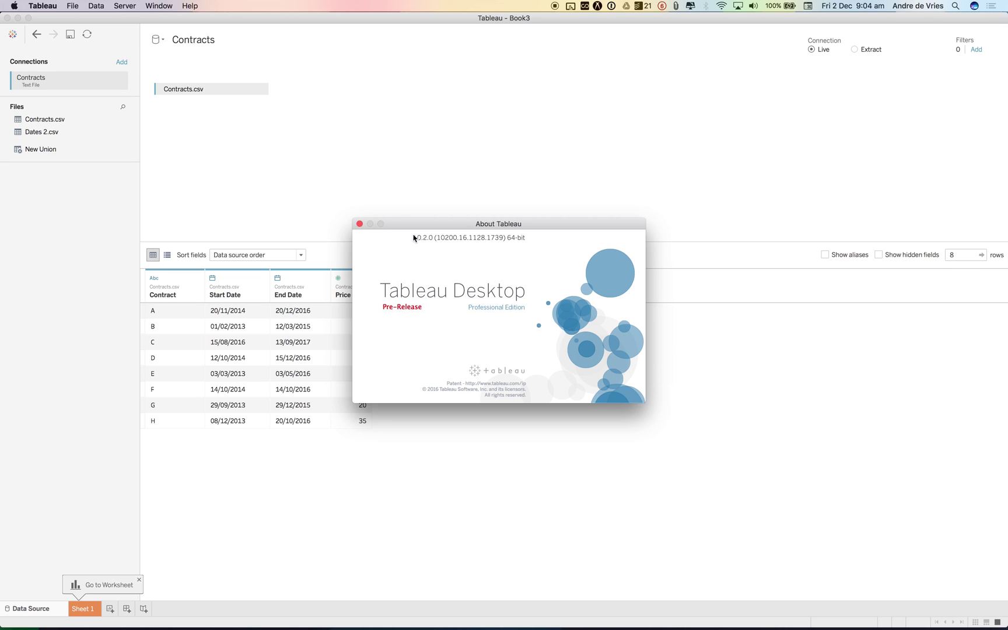
pyautogui.click(359, 224)
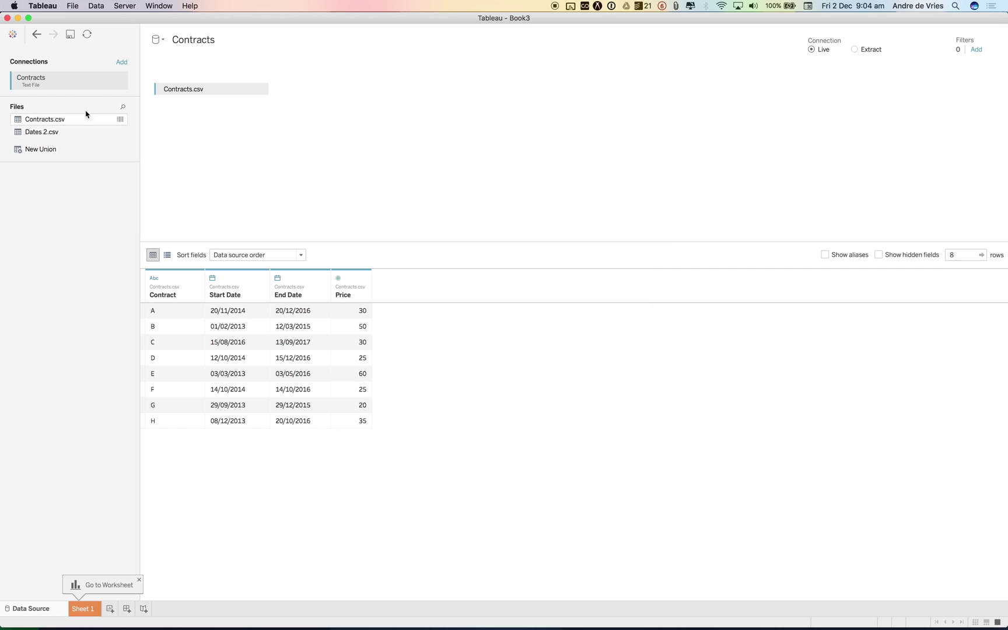
# Reload Contracts, trial exact Start Date by Contract on Sheet 1, then clear the sheet.
pyautogui.click(87, 35)
pyautogui.click(82, 608)
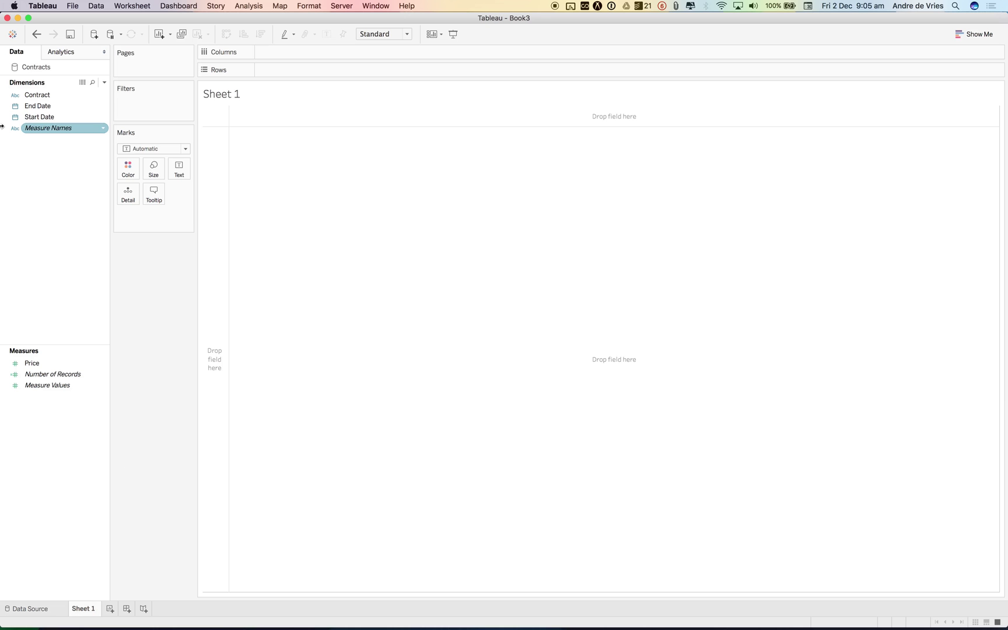
pyautogui.moveTo(40, 116); pyautogui.dragTo(302, 51)
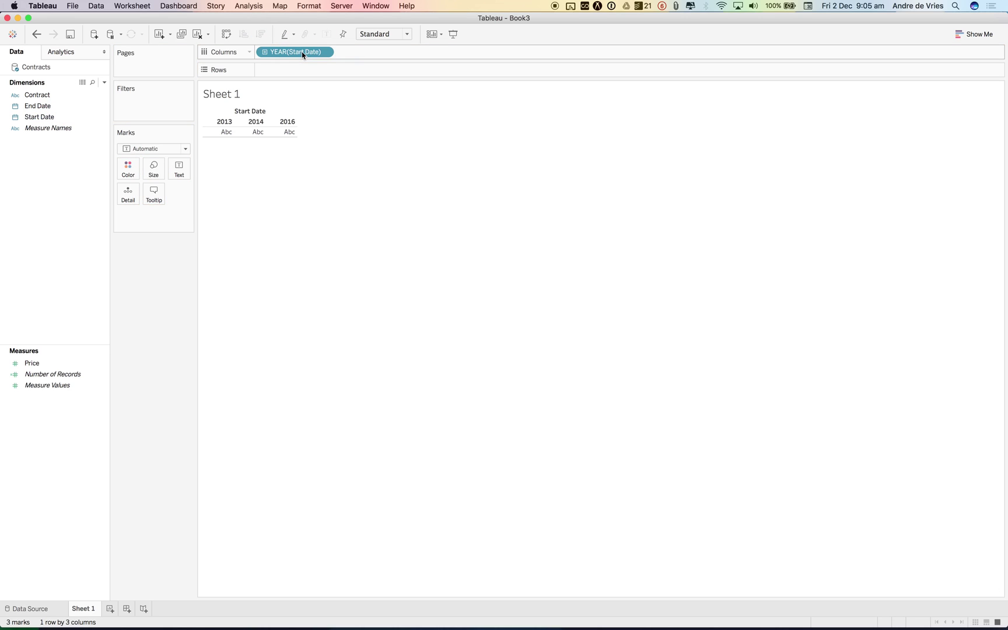
pyautogui.moveTo(32, 95); pyautogui.dragTo(272, 70)
pyautogui.click(325, 52)
pyautogui.moveTo(337, 317)
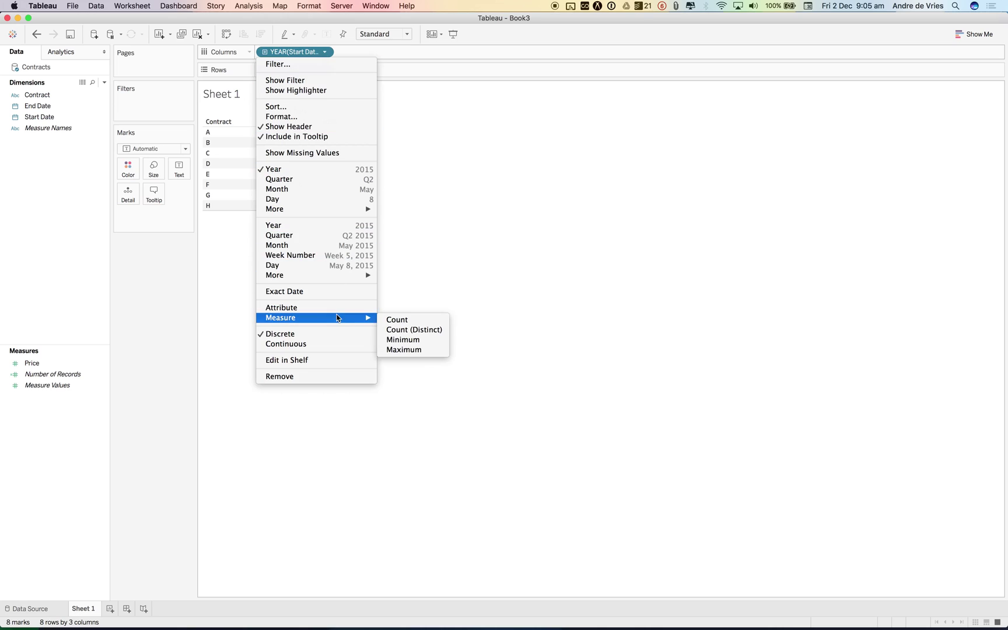
pyautogui.click(332, 292)
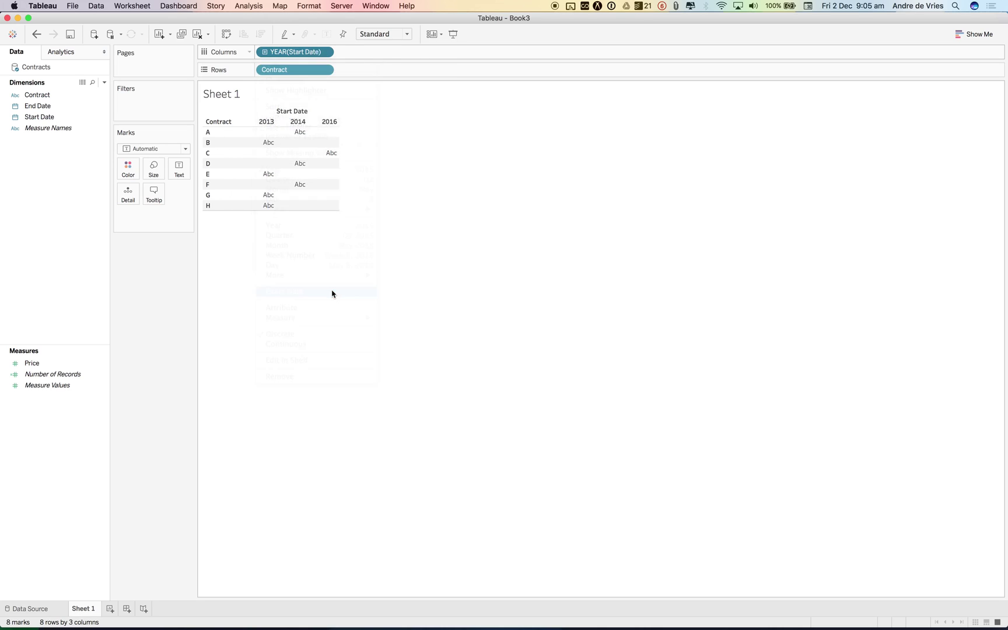
pyautogui.moveTo(630, 125)
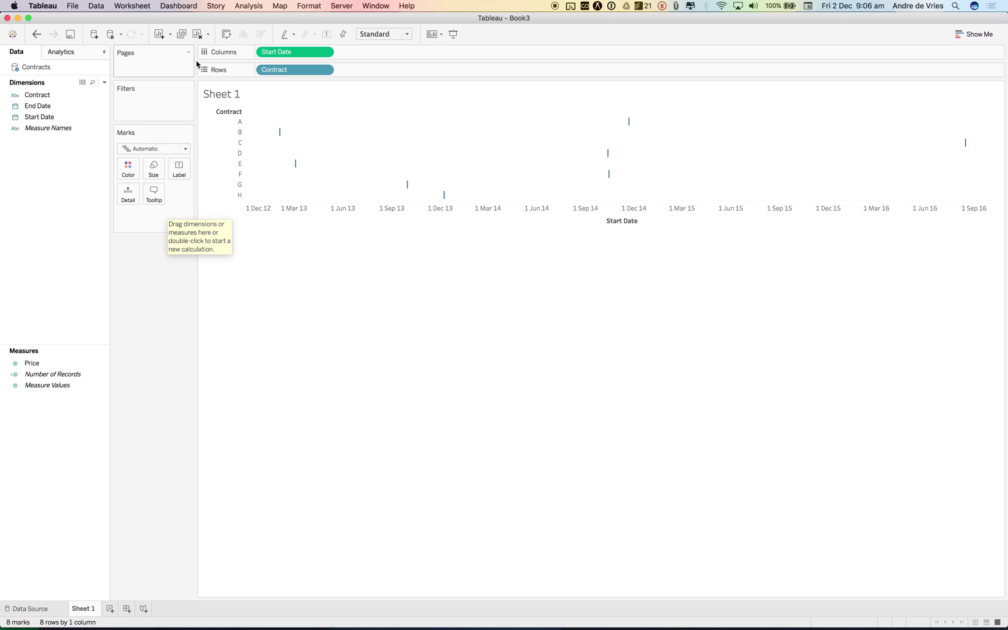
pyautogui.click(198, 37)
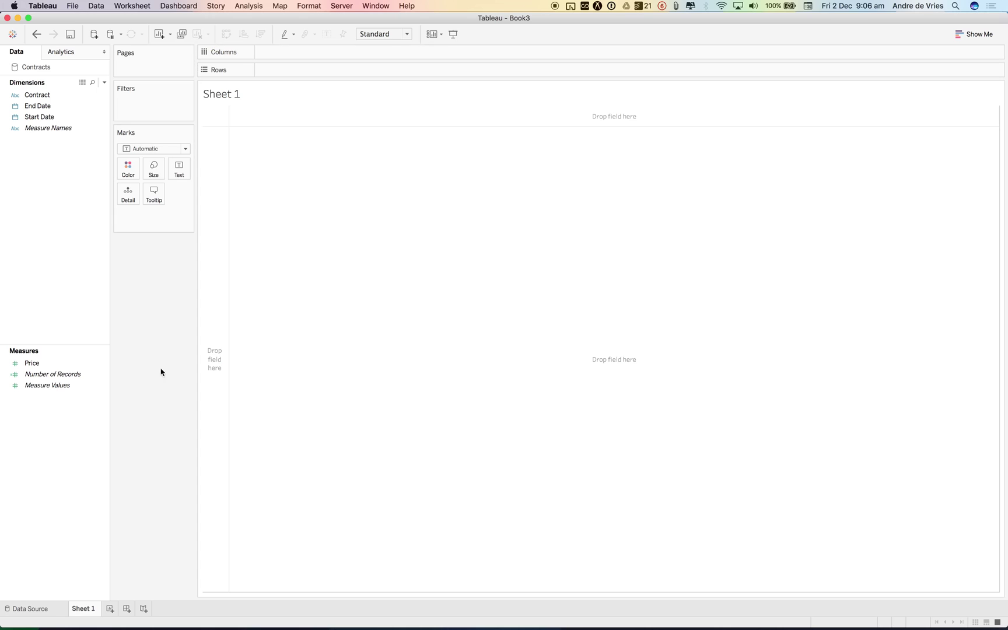
# Inspect the Dates 2 workbook's Date column, starting 01/01/2013, and count its entries.
pyautogui.click(40, 611)
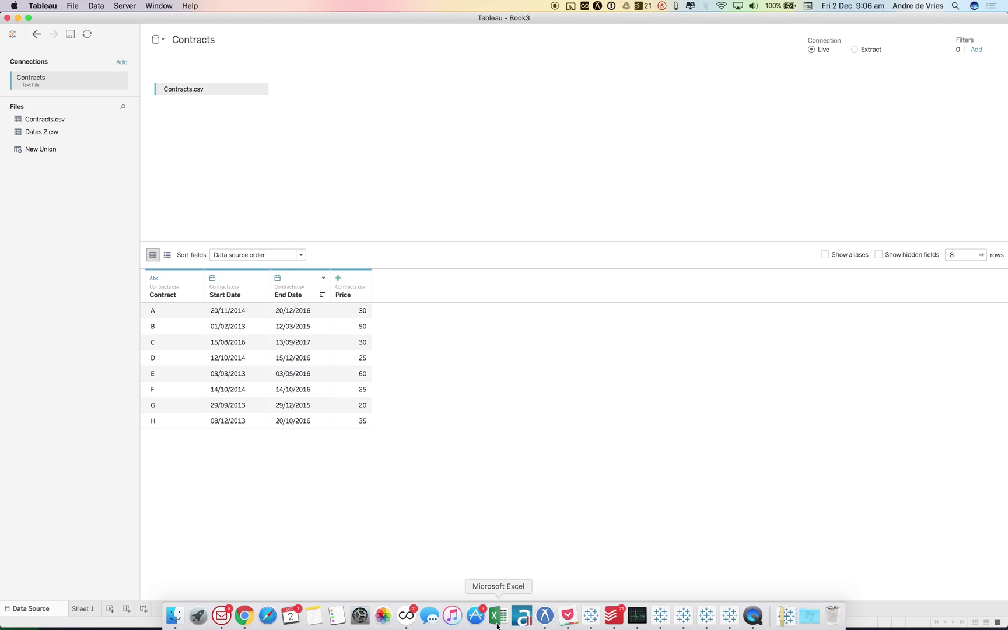
pyautogui.click(497, 624)
pyautogui.click(26, 115)
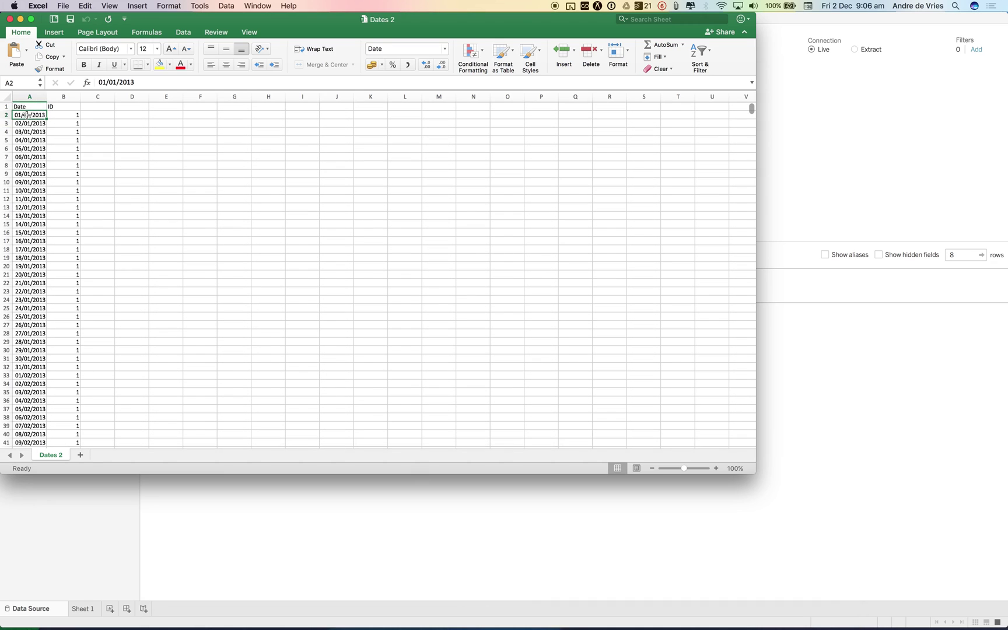
pyautogui.scroll(3, 27, 204)
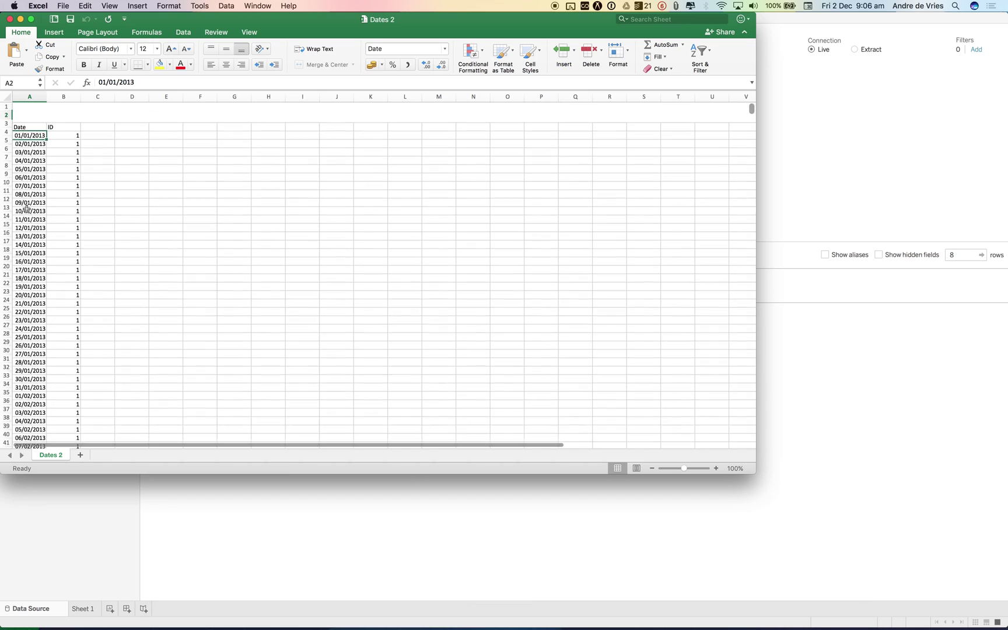
pyautogui.click(39, 98)
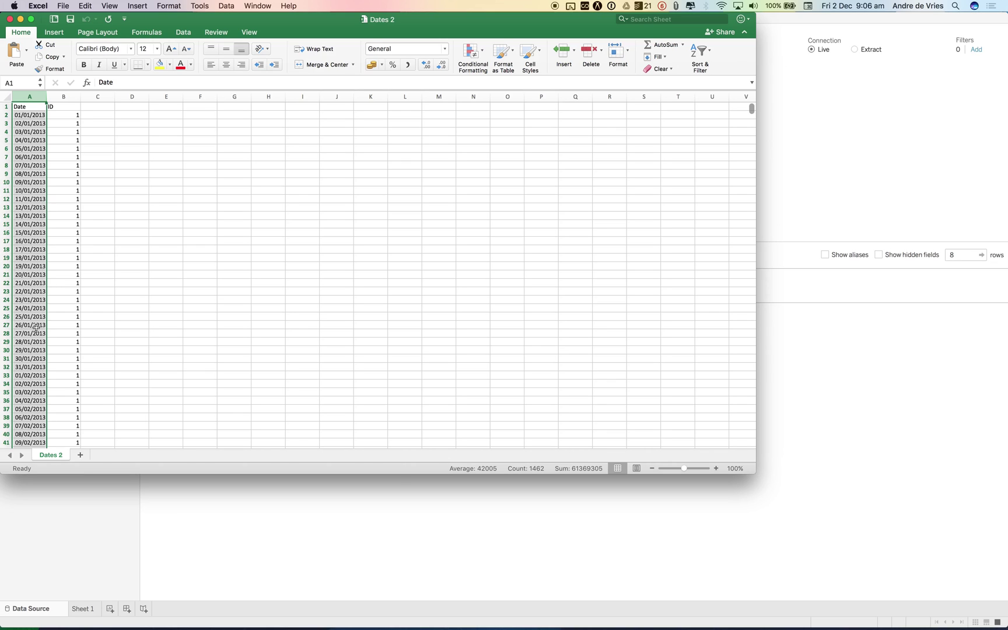
pyautogui.click(62, 536)
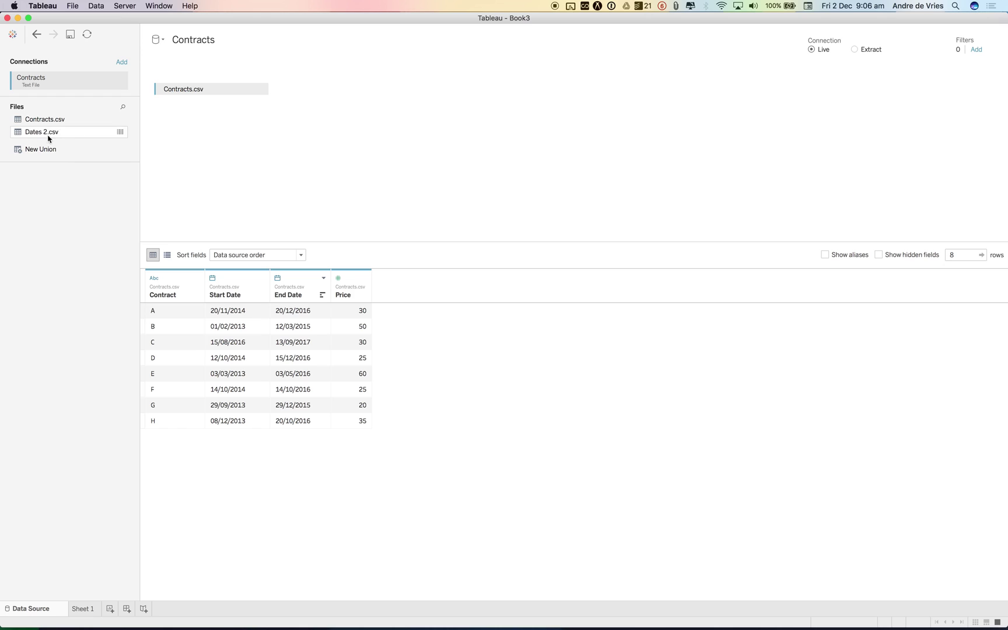
# Join Dates 2.csv to Contracts.csv, verify its ID values are all 1, and add a join clause.
pyautogui.moveTo(45, 136); pyautogui.dragTo(250, 134)
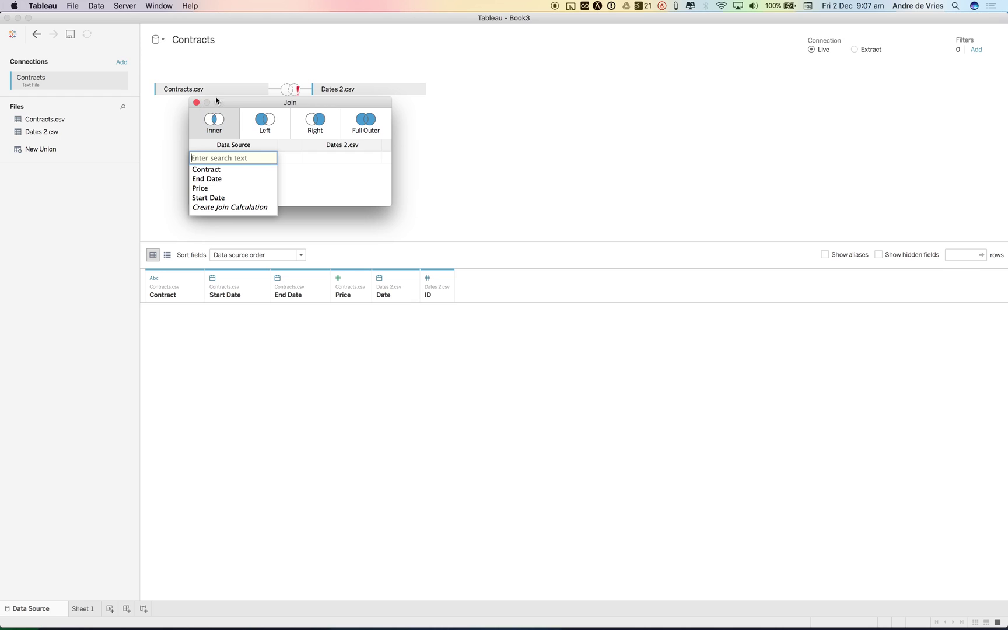
pyautogui.click(246, 148)
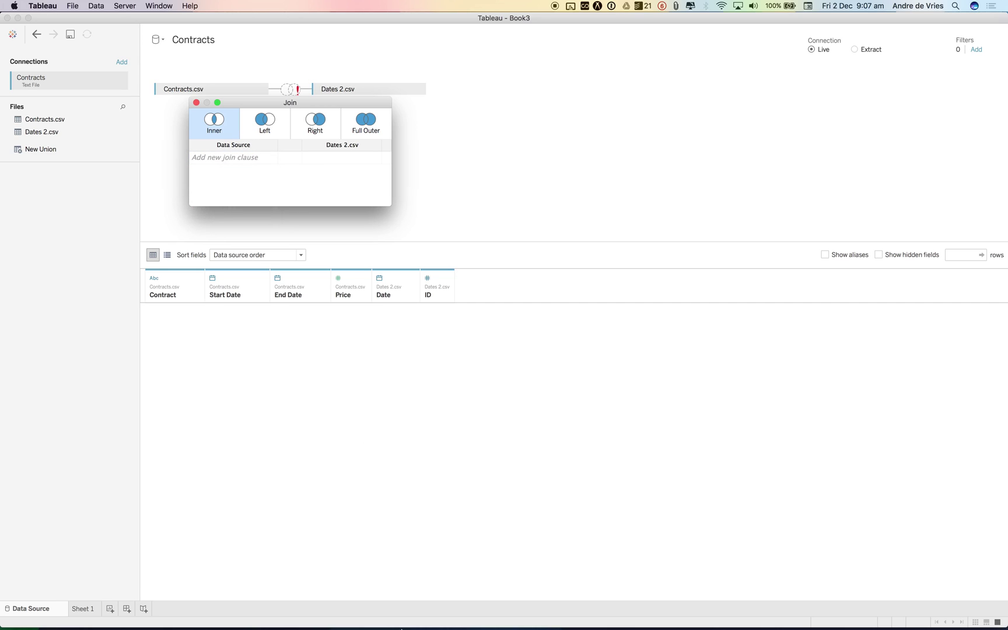
pyautogui.click(499, 618)
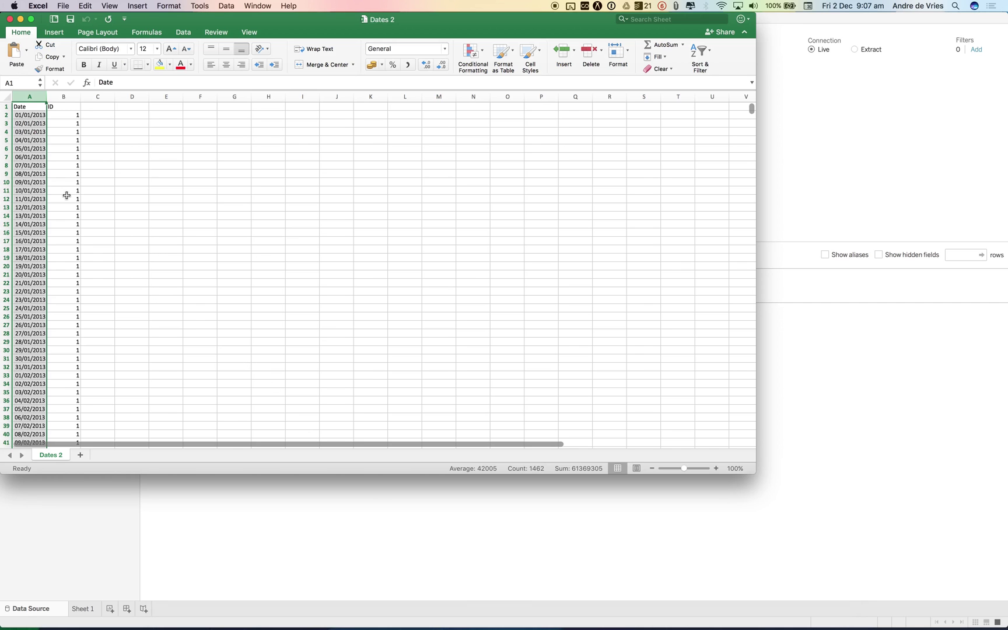
pyautogui.click(66, 118)
pyautogui.moveTo(66, 117); pyautogui.dragTo(68, 147)
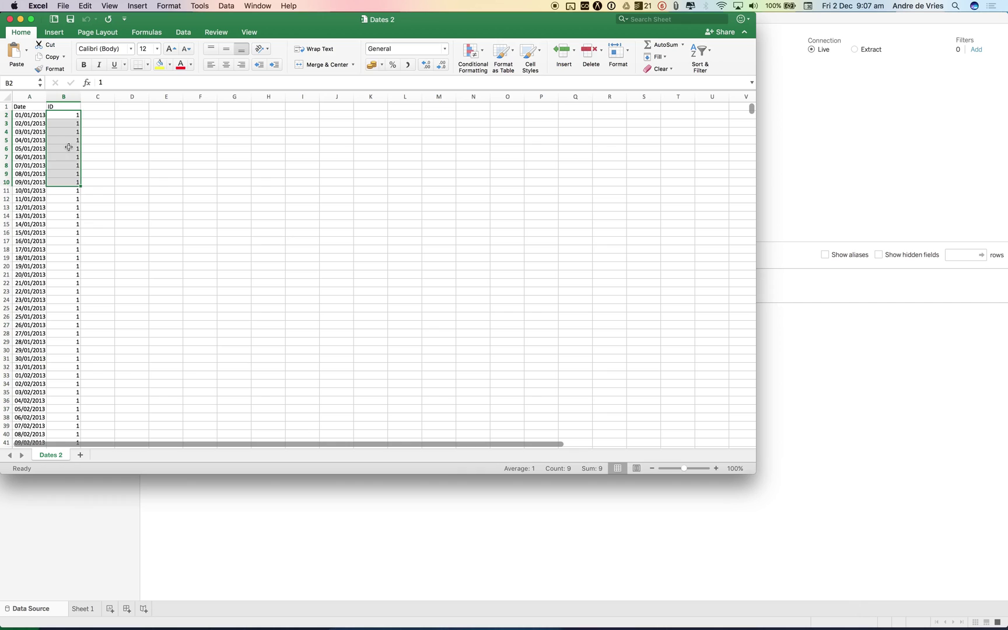
pyautogui.click(69, 146)
pyautogui.click(774, 203)
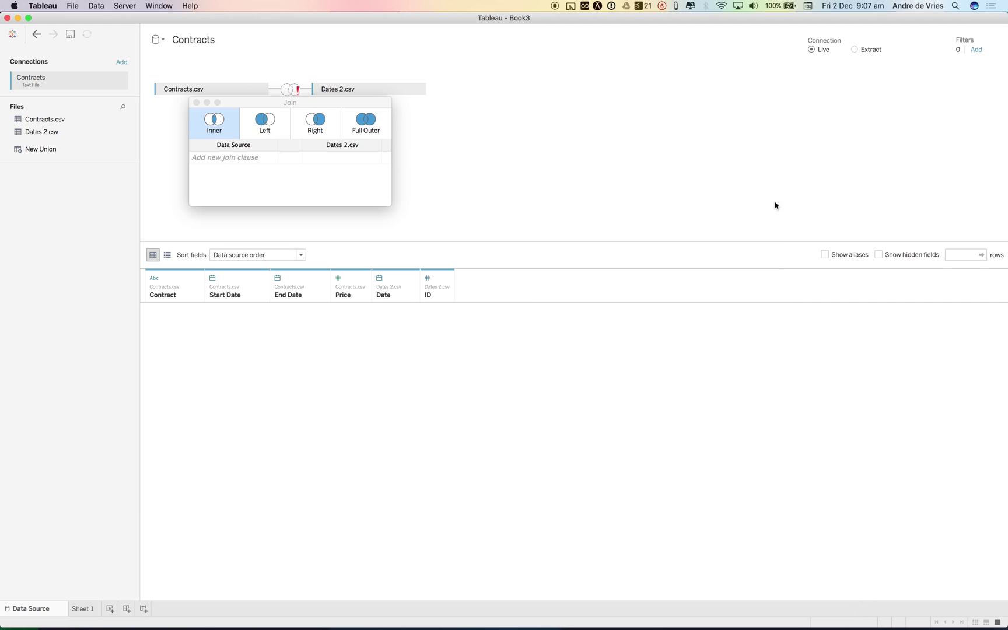
pyautogui.click(237, 158)
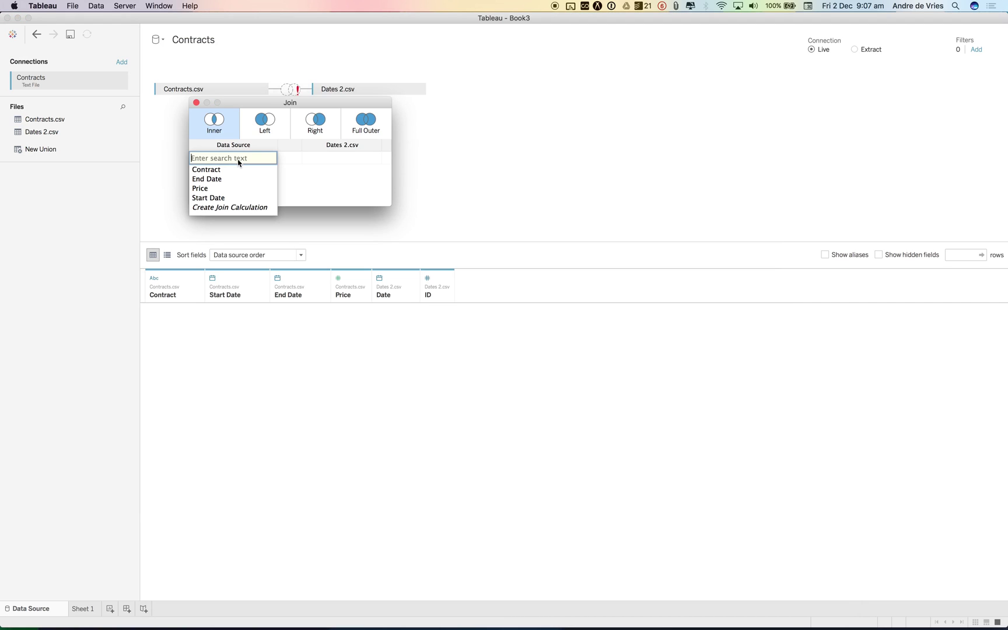
# Set the Contracts side of the new join clause to the constant join calculation 1.
pyautogui.click(241, 208)
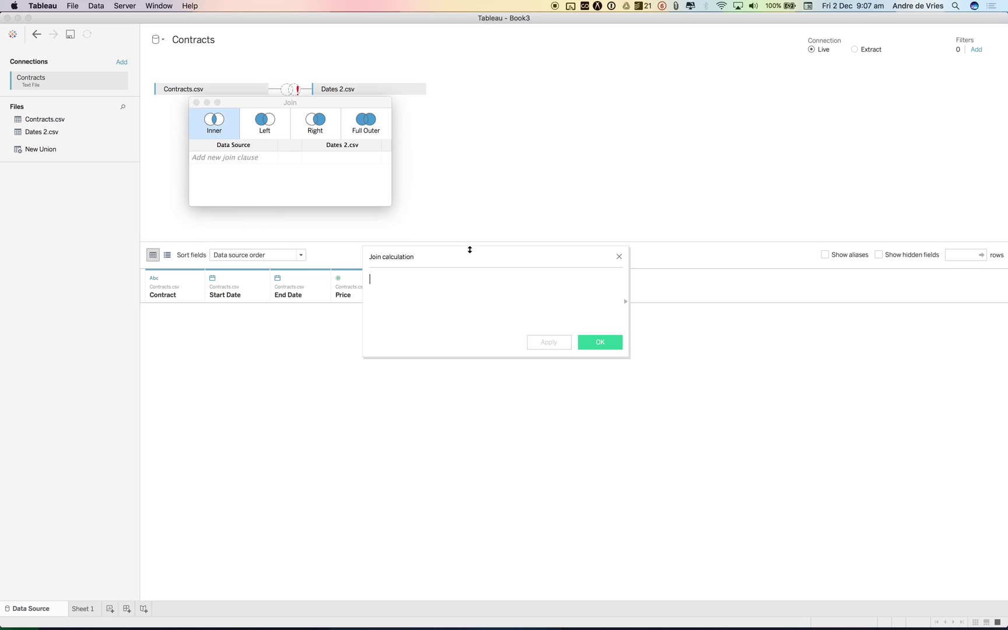
pyautogui.moveTo(467, 250); pyautogui.dragTo(402, 343)
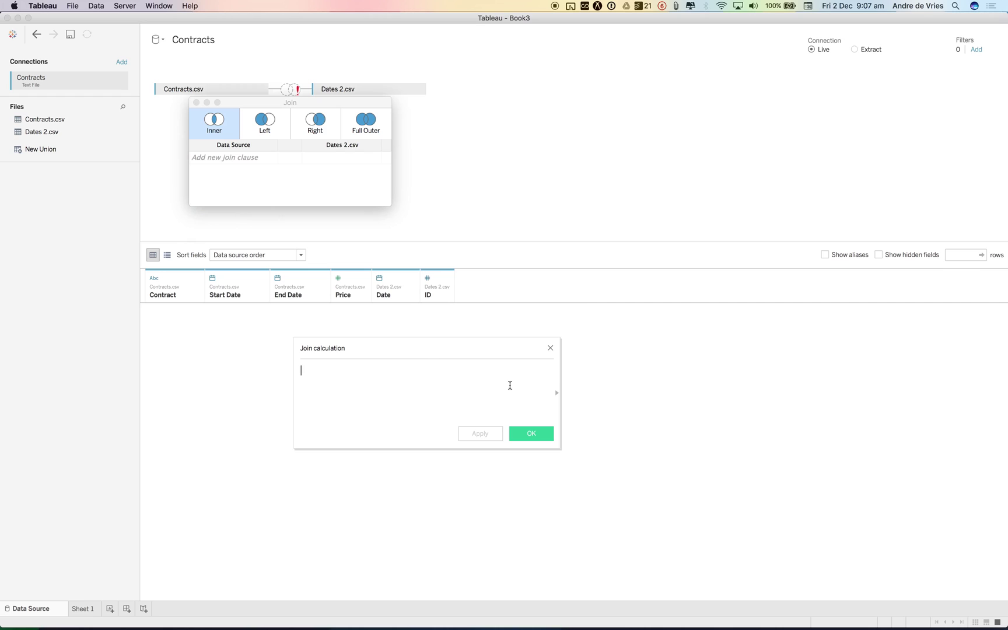
pyautogui.click(557, 393)
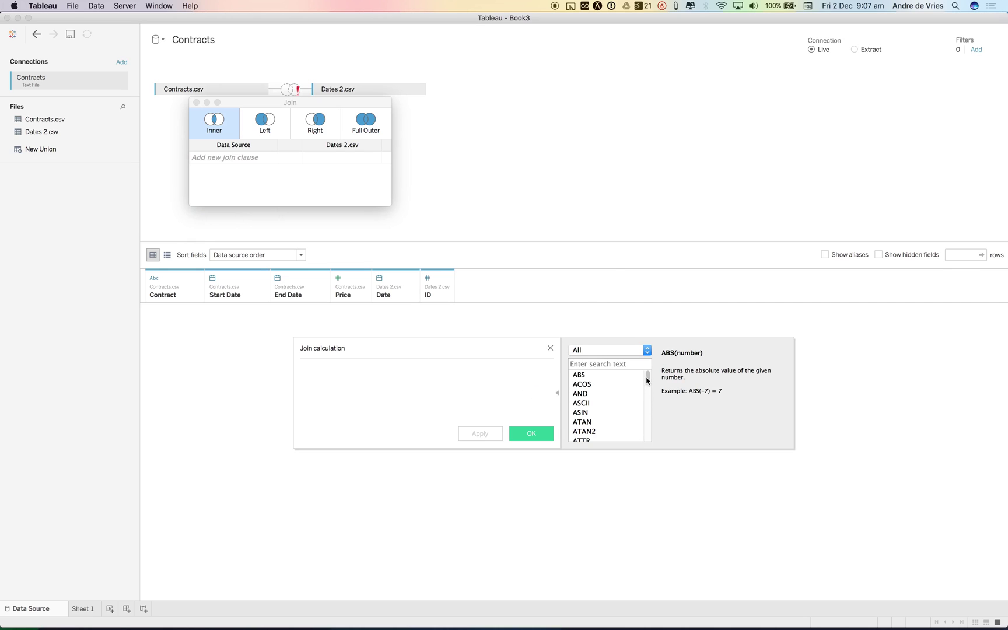
pyautogui.moveTo(647, 379)
pyautogui.mouseDown()
pyautogui.moveTo(648, 432)
pyautogui.moveTo(644, 376)
pyautogui.mouseUp()
pyautogui.click(434, 368)
pyautogui.write('1')
pyautogui.moveTo(433, 355); pyautogui.dragTo(462, 278)
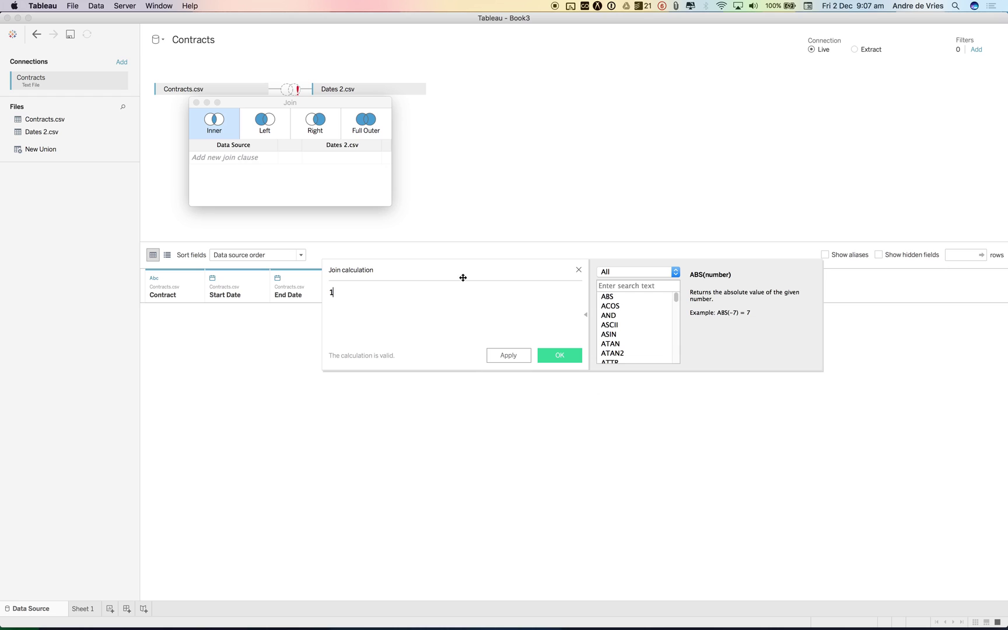
pyautogui.click(551, 356)
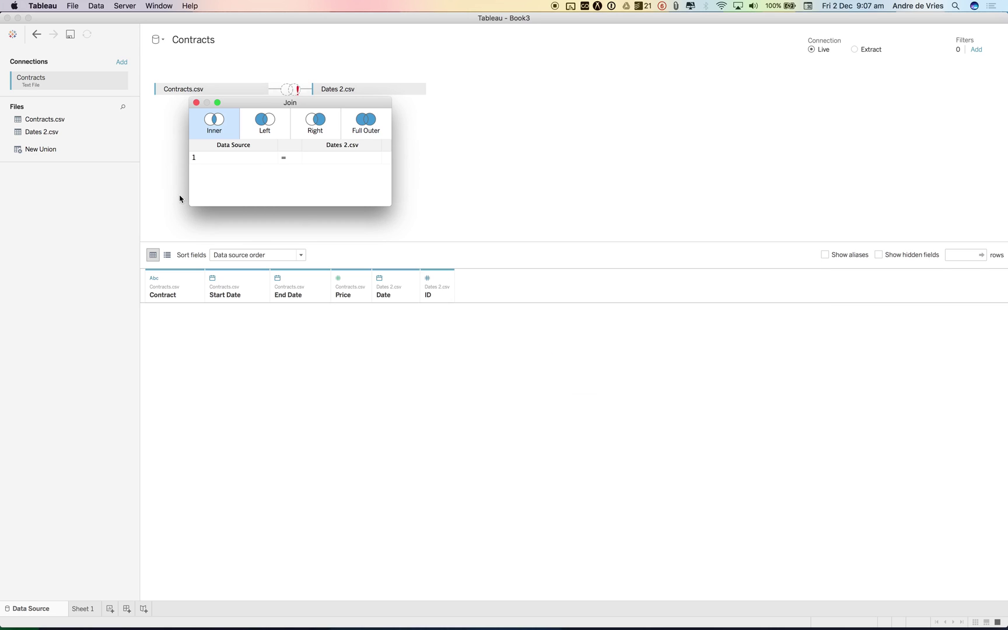
pyautogui.click(321, 157)
# Match the constant 1 to the ID field of Dates 2.csv.
pyautogui.click(242, 155)
pyautogui.click(206, 170)
pyautogui.click(206, 158)
pyautogui.click(333, 158)
pyautogui.click(338, 158)
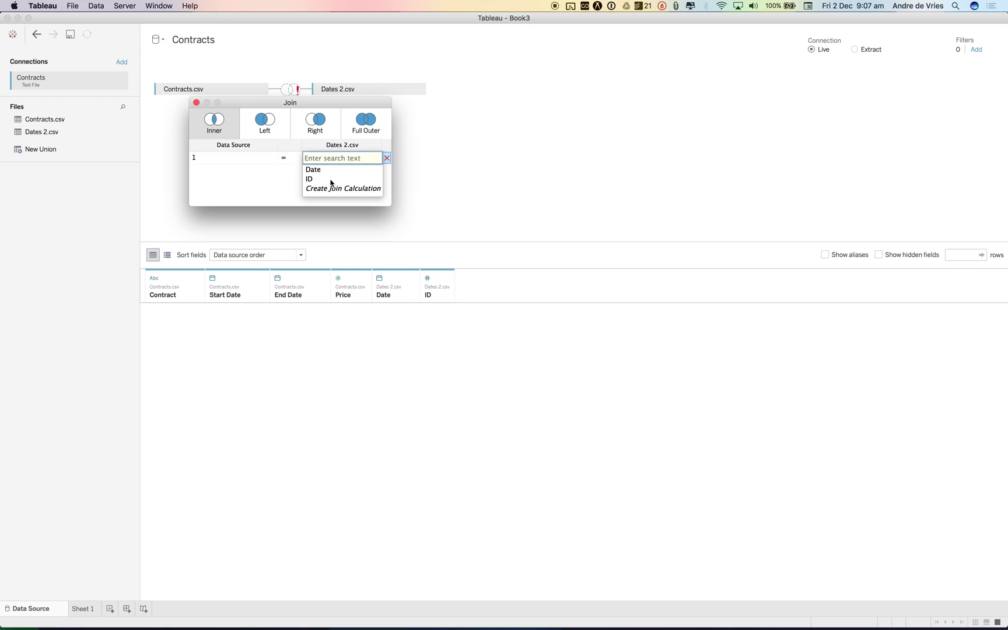
pyautogui.click(331, 181)
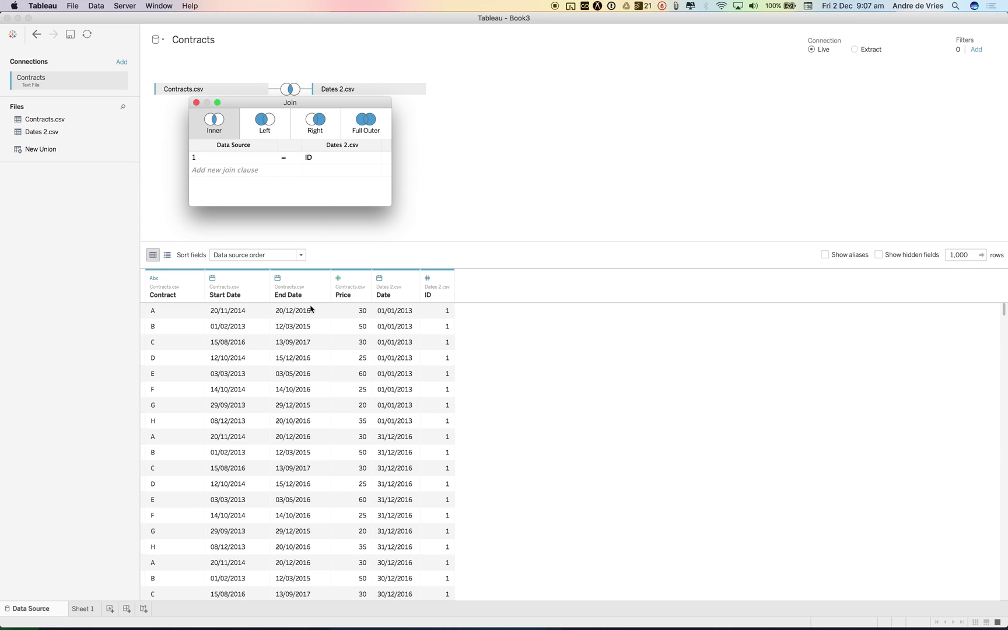
# Inspect the joined rows, comparing contracts A and B with their paired dates and prices.
pyautogui.click(189, 315)
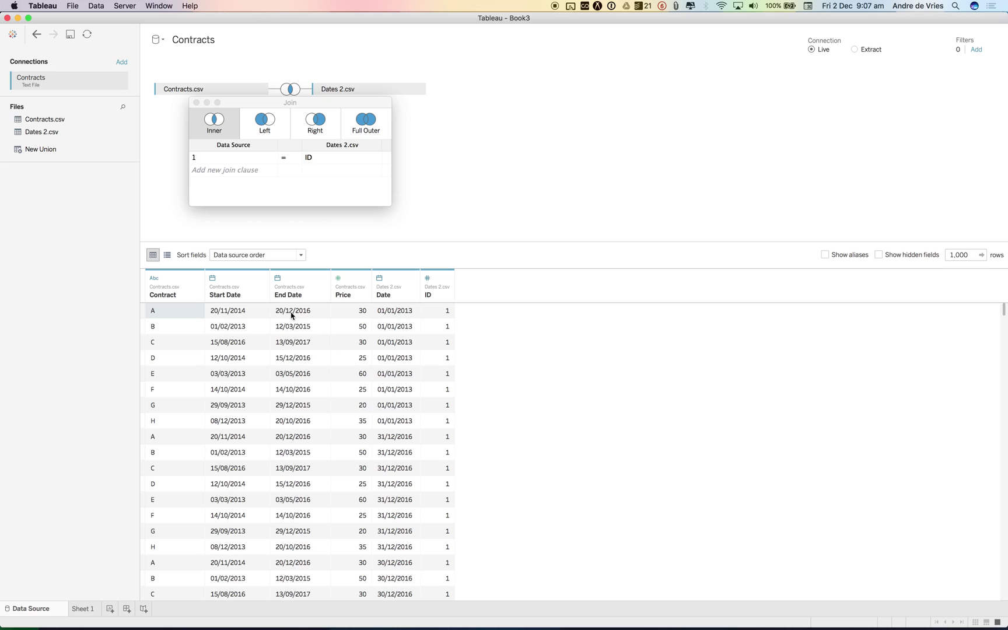
pyautogui.click(396, 312)
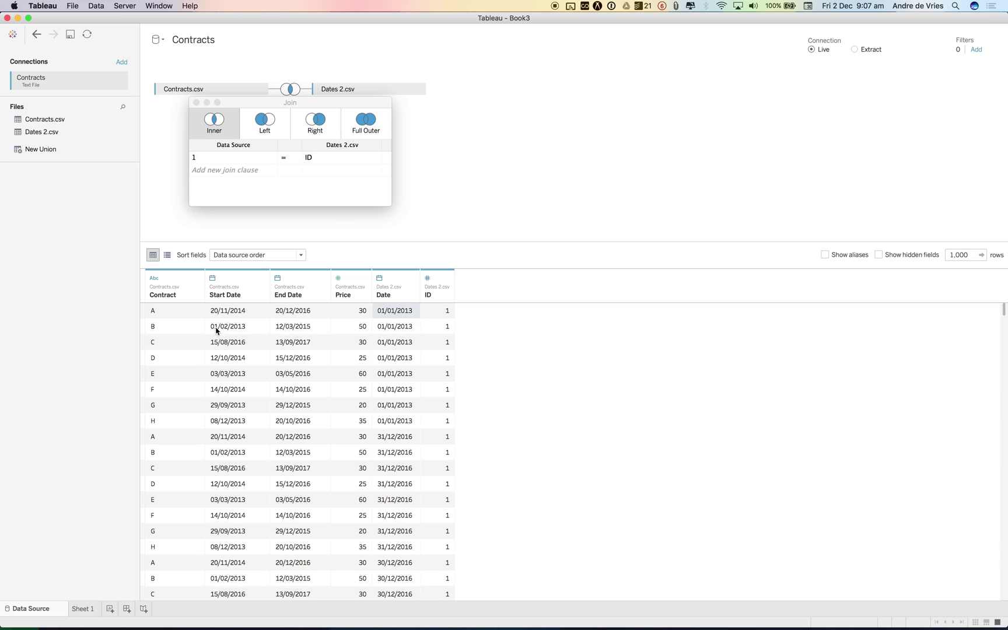
pyautogui.moveTo(216, 330); pyautogui.dragTo(378, 328)
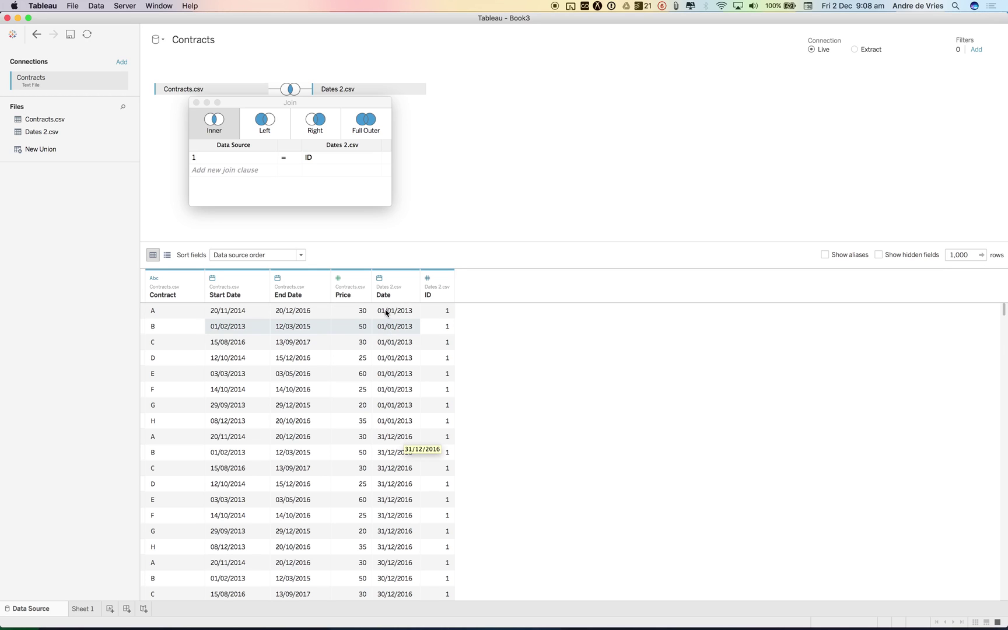
pyautogui.scroll(-14, 394, 461)
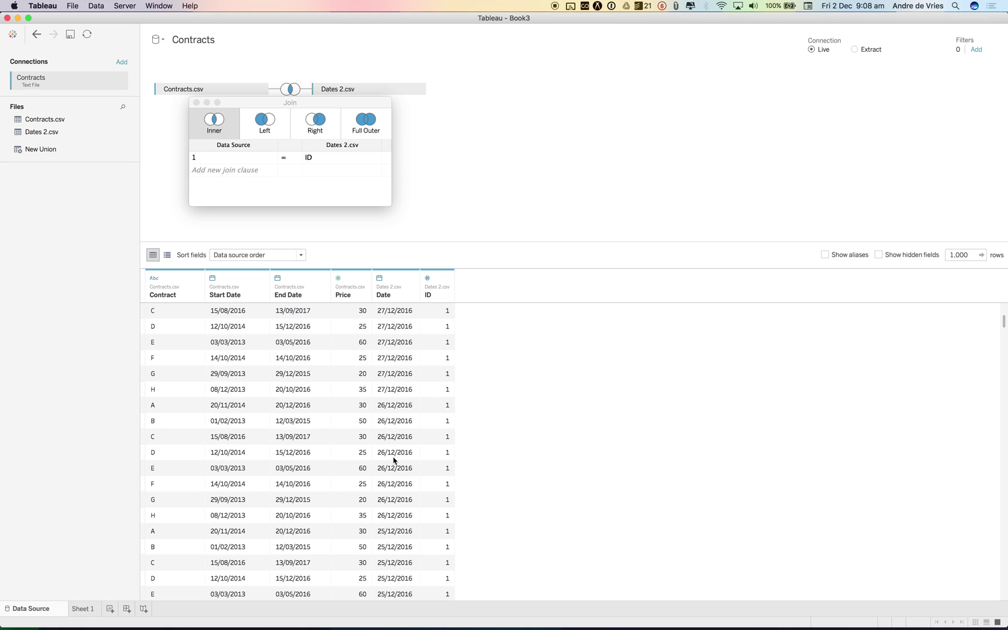
pyautogui.click(88, 609)
# Briefly chart Number of Records, then remove it from the view.
pyautogui.click(64, 376)
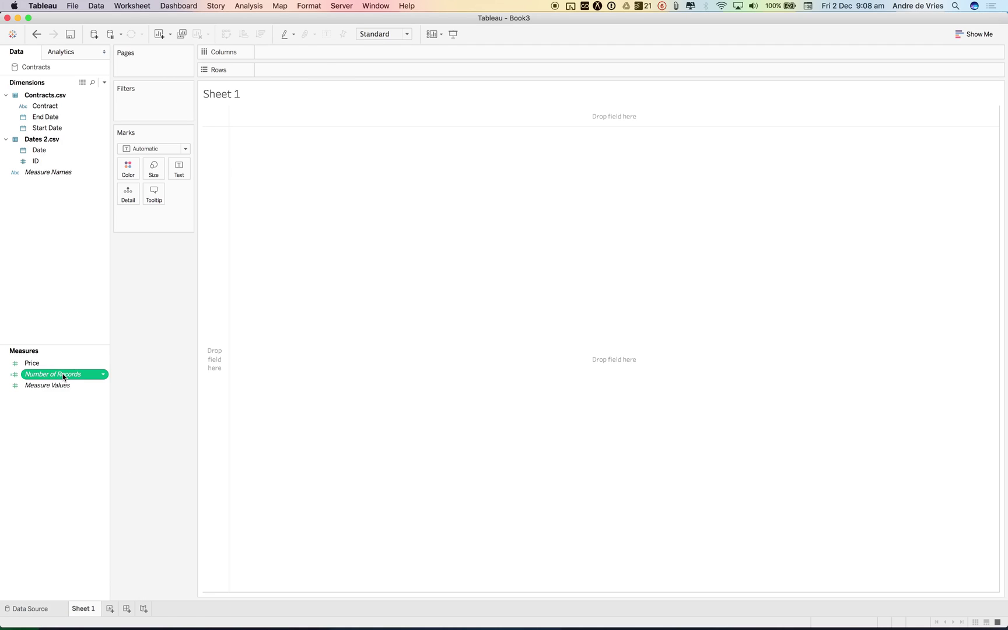
pyautogui.doubleClick(64, 376)
pyautogui.moveTo(246, 227)
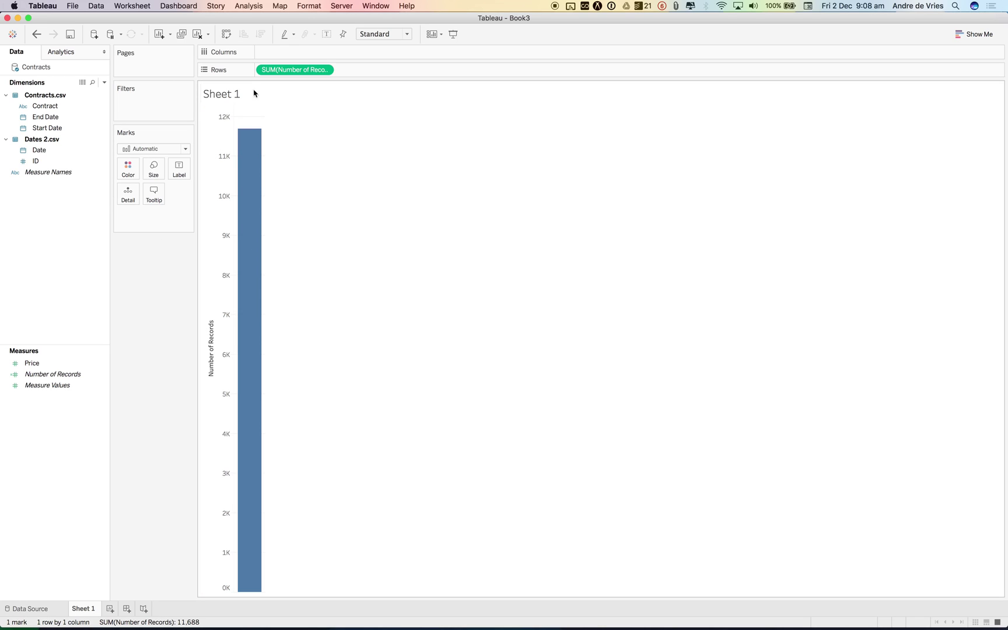
pyautogui.moveTo(286, 69); pyautogui.dragTo(322, 32)
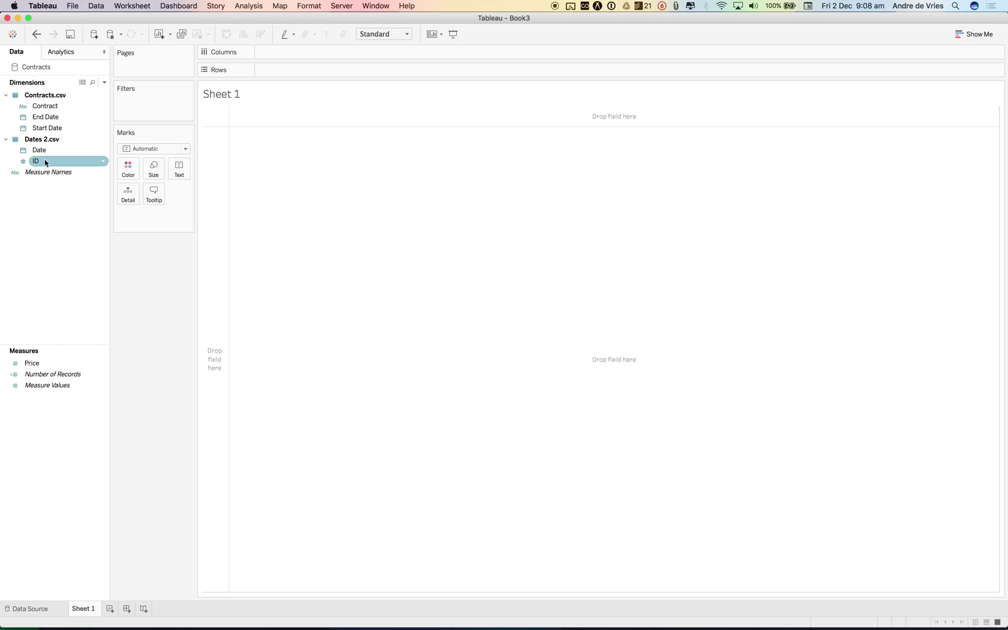
# Plot exact continuous Date across Columns with one row per Contract A to H.
pyautogui.moveTo(45, 150); pyautogui.dragTo(283, 55)
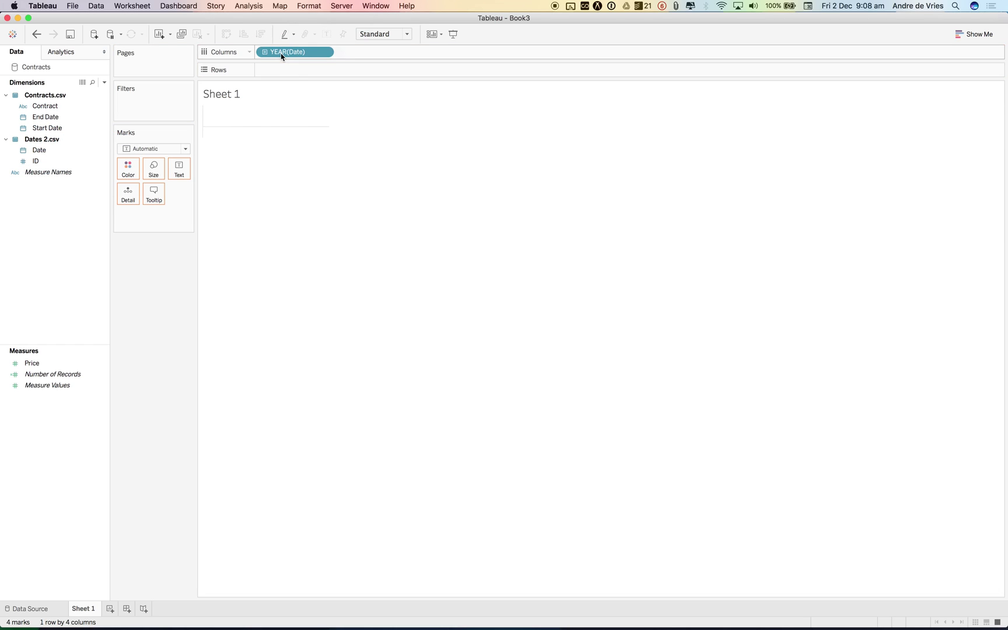
pyautogui.click(325, 52)
pyautogui.click(329, 291)
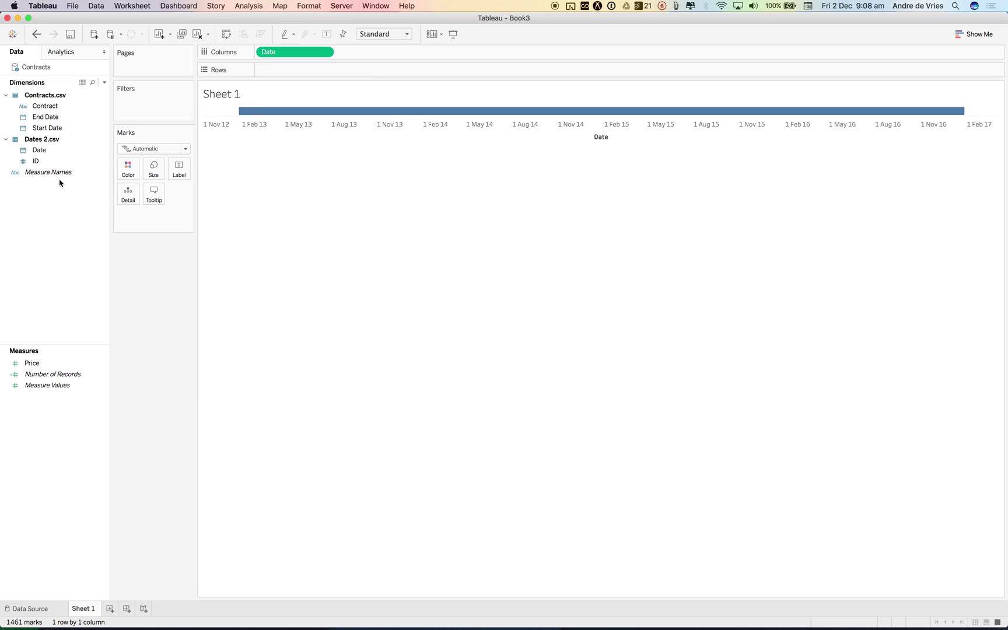
pyautogui.moveTo(64, 106); pyautogui.dragTo(320, 70)
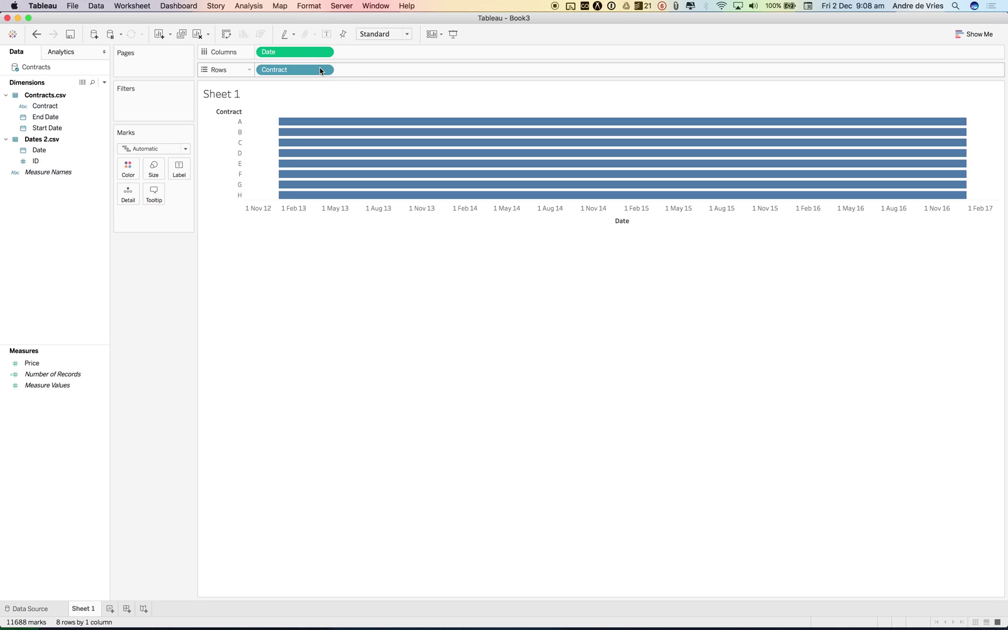
pyautogui.moveTo(278, 120)
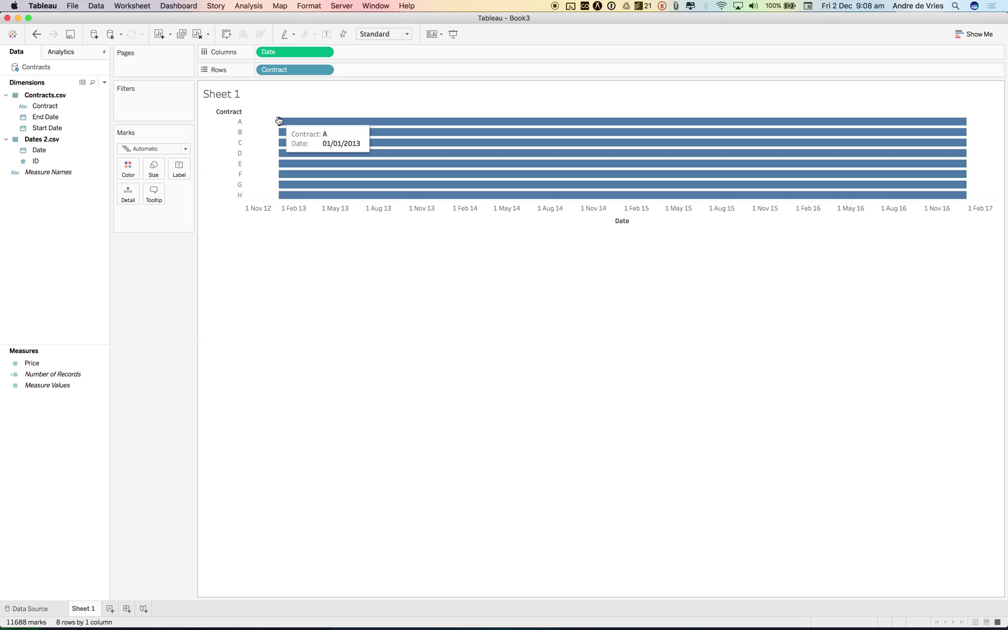
pyautogui.moveTo(966, 120)
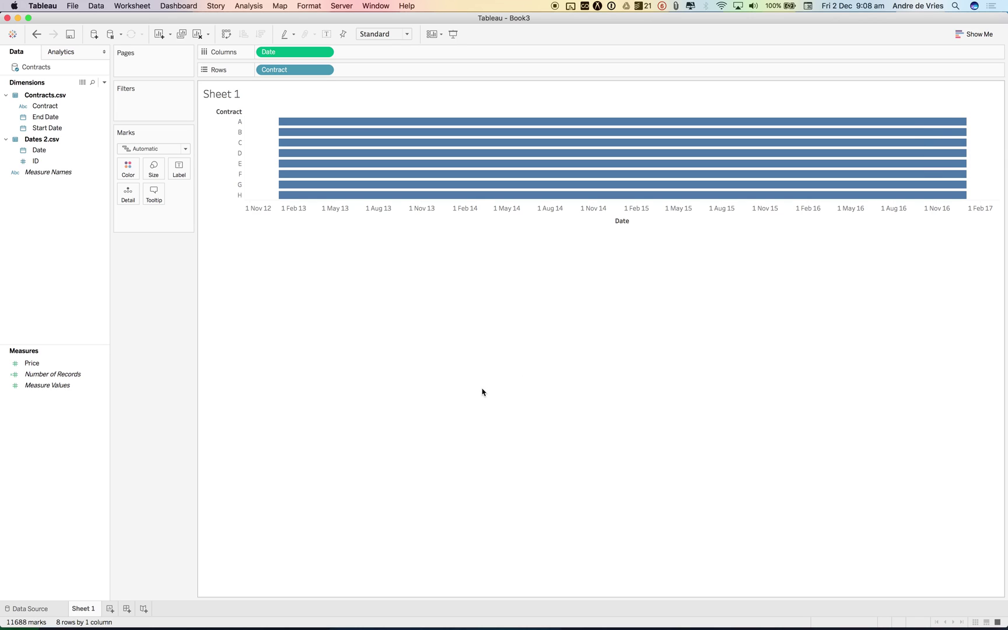
# Write [Start Date]<=[Date] AND [End Date]>=[Date] in a new calculated field.
pyautogui.rightClick(52, 236)
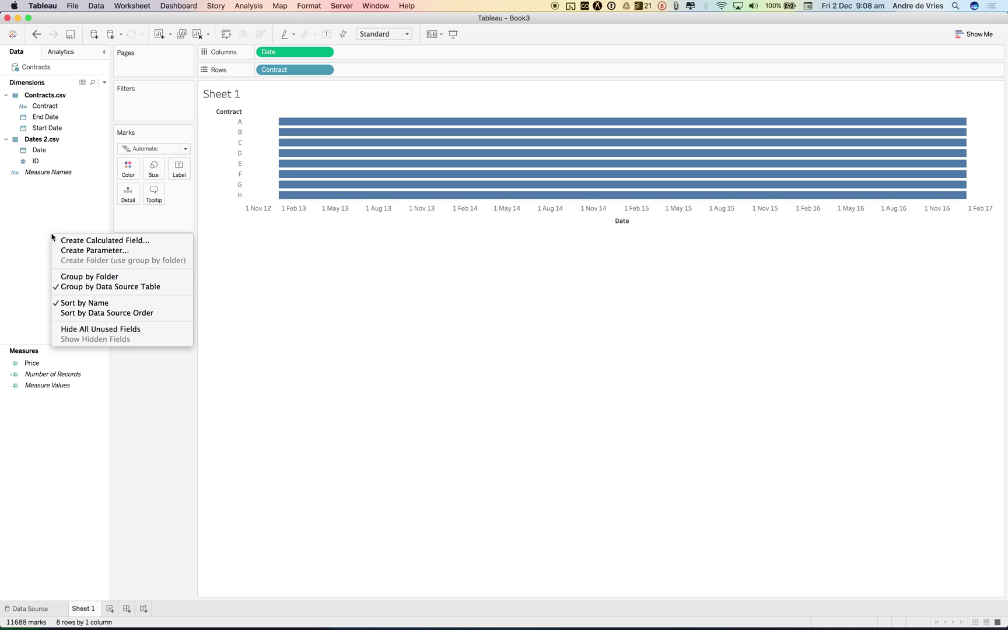
pyautogui.click(65, 241)
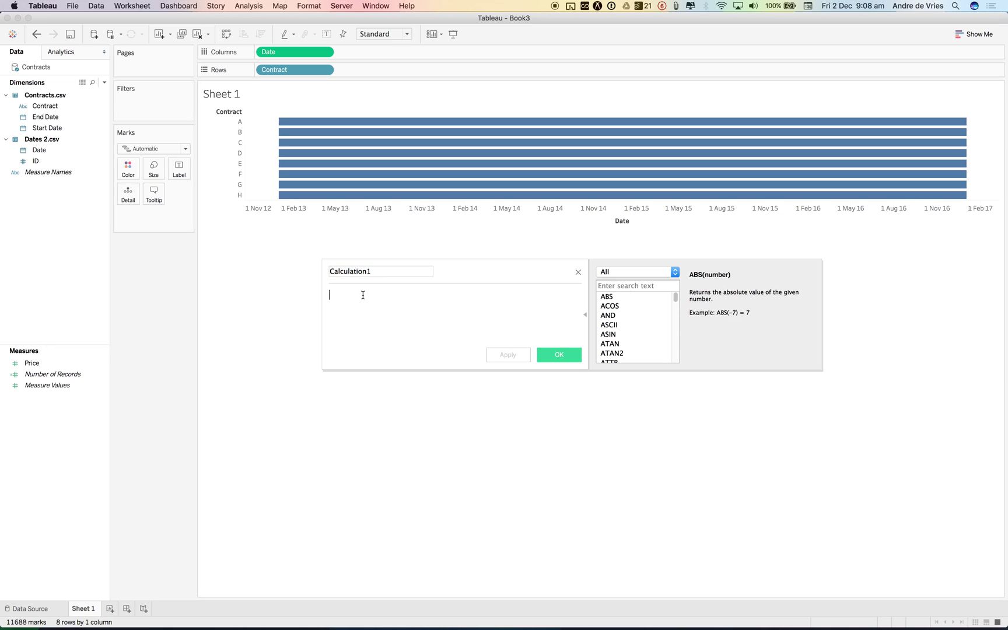
pyautogui.write('st')
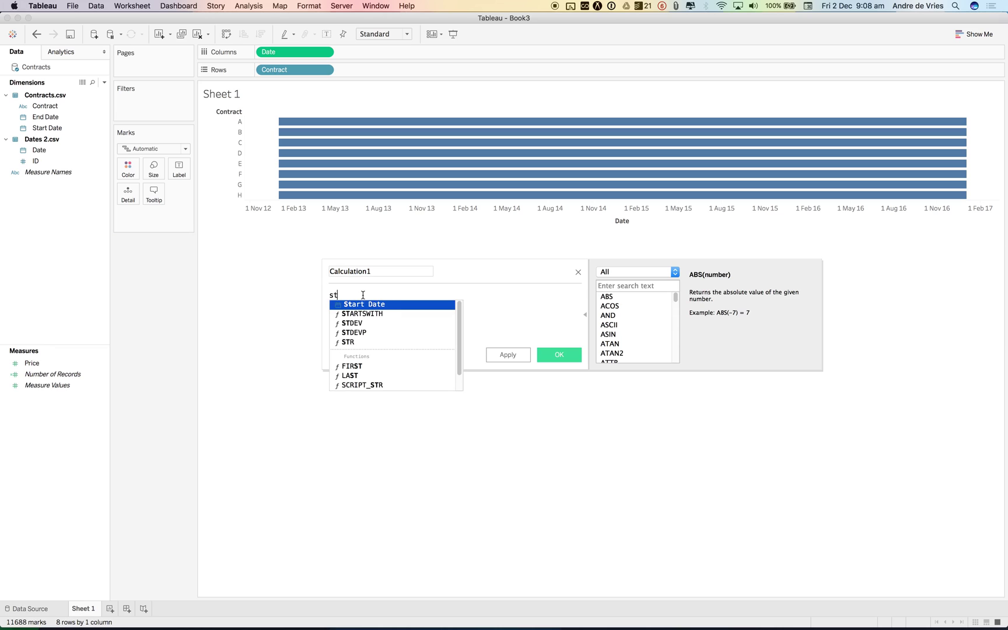
pyautogui.press('Return')
pyautogui.write('<')
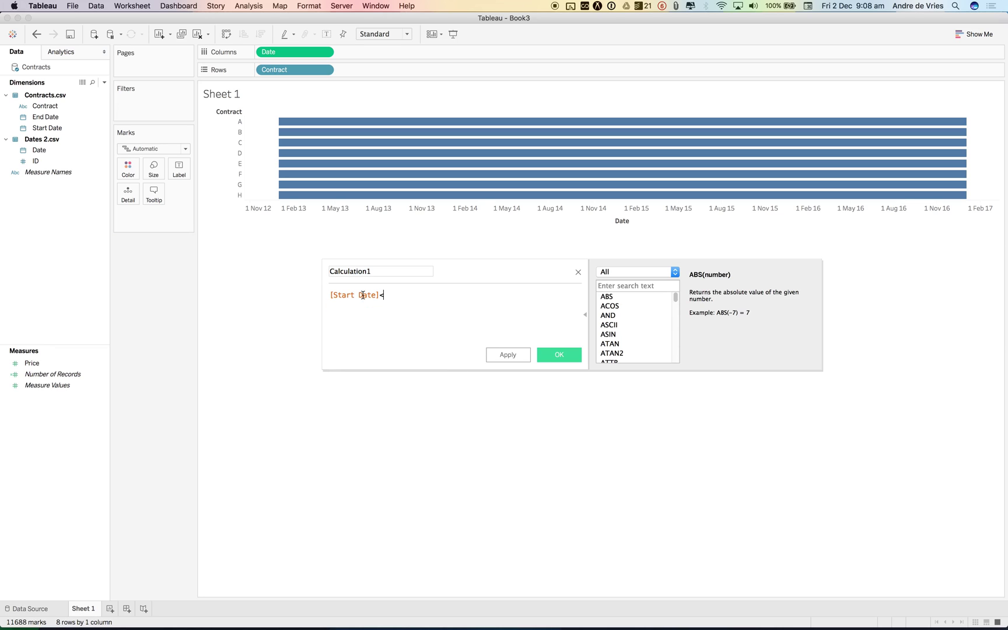
pyautogui.write('=date')
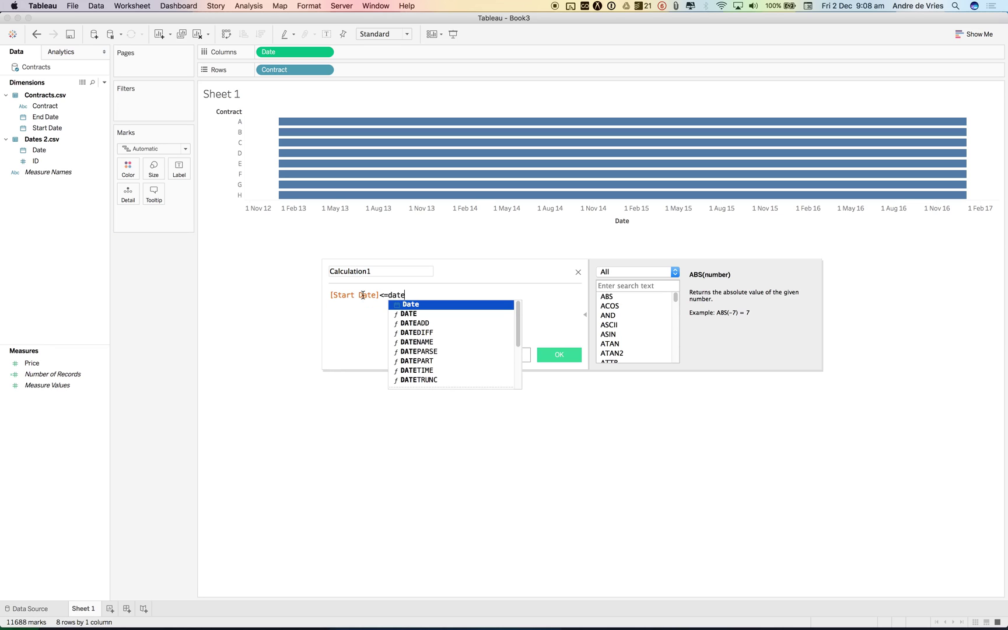
pyautogui.press('Return')
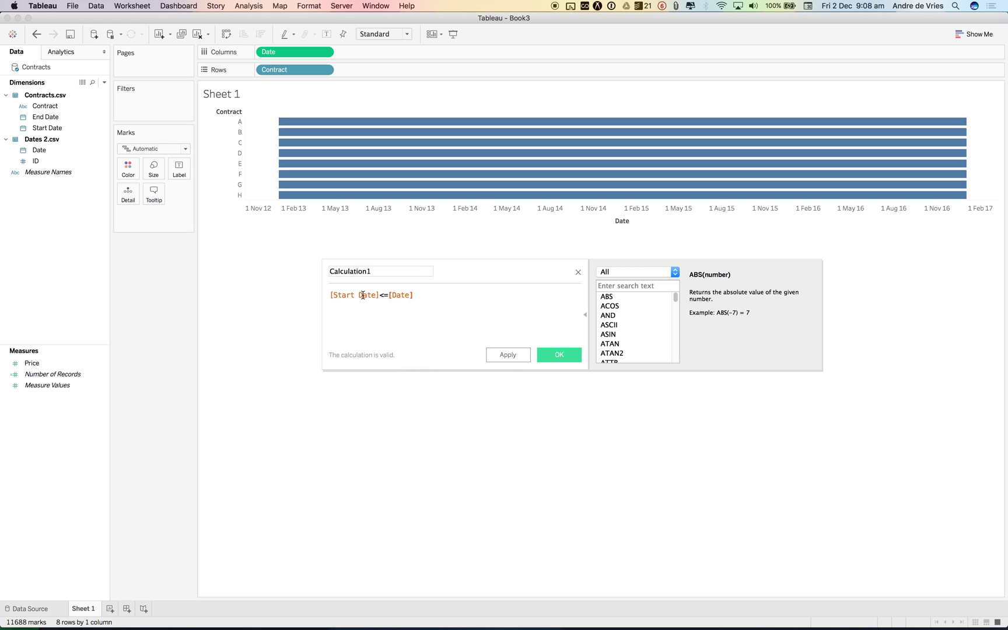
pyautogui.write('AND end')
pyautogui.press('Down')
pyautogui.press('Return')
pyautogui.write('>=')
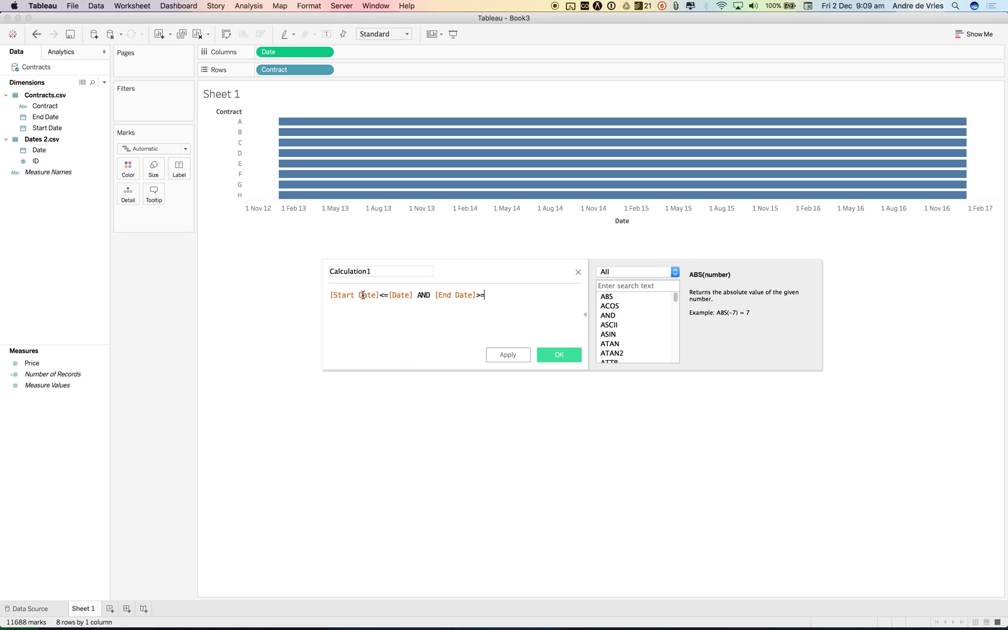
pyautogui.write('da')
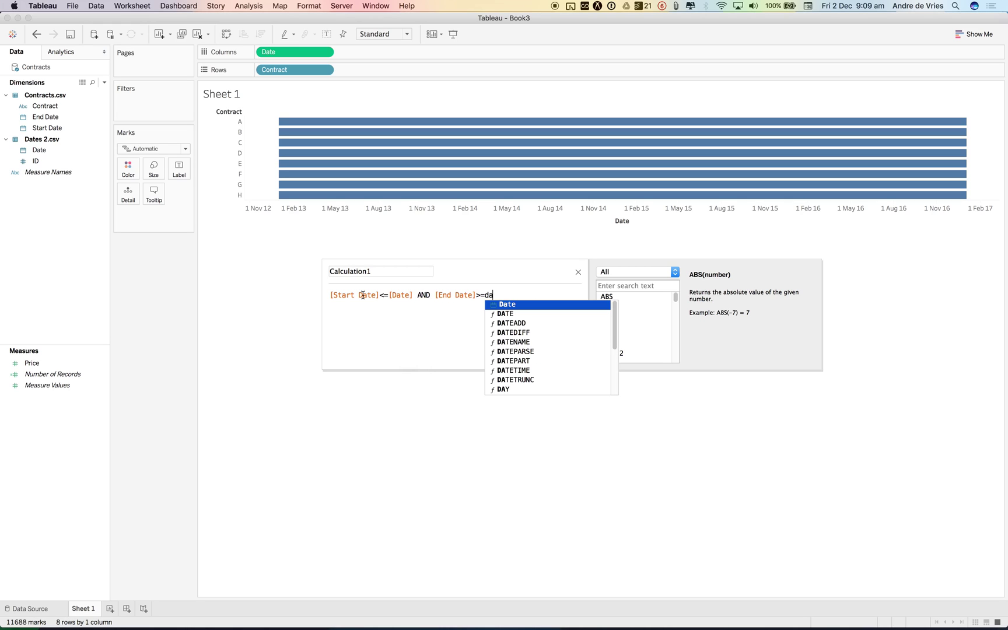
pyautogui.press('Return')
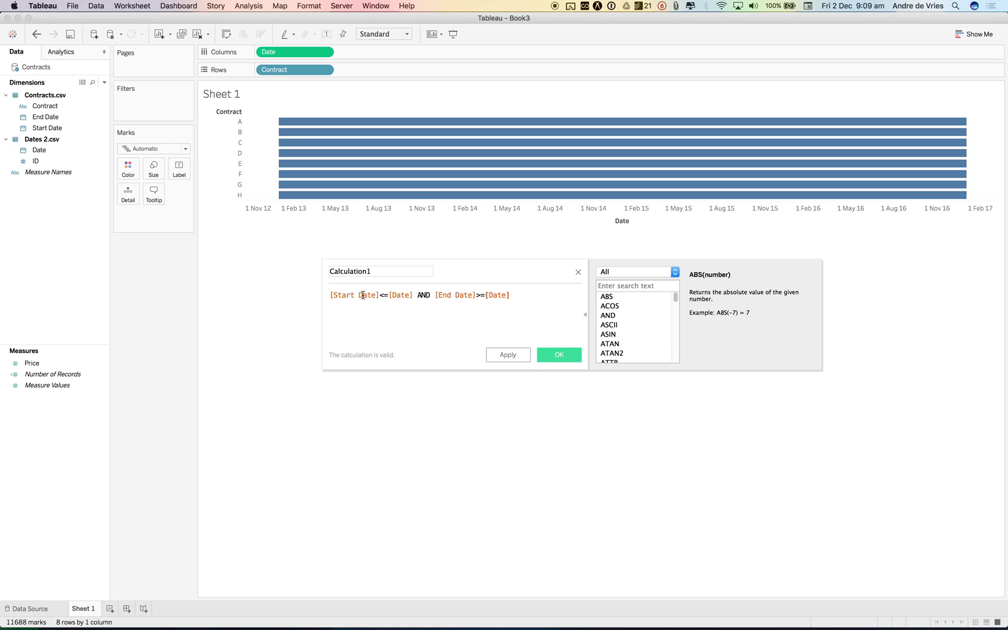
# Name the calculation Date Filter, then apply and save it.
pyautogui.doubleClick(384, 269)
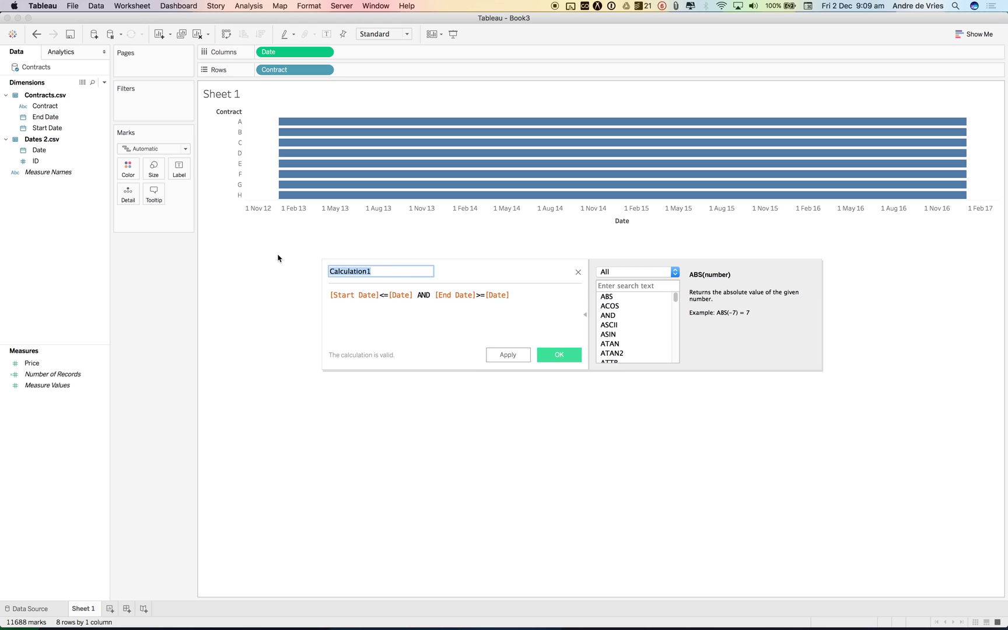
pyautogui.write('Date Filter')
pyautogui.click(508, 354)
pyautogui.click(558, 355)
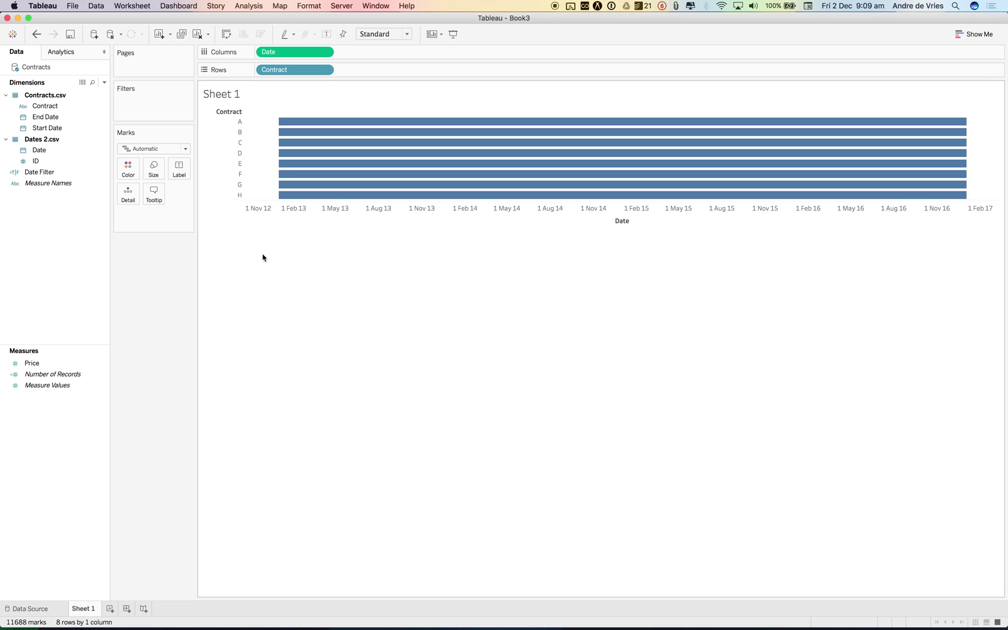
# Filter the sheet on Date Filter keeping only True, trimming the bars to 6227 marks.
pyautogui.moveTo(57, 172); pyautogui.dragTo(145, 114)
pyautogui.click(412, 250)
pyautogui.click(458, 463)
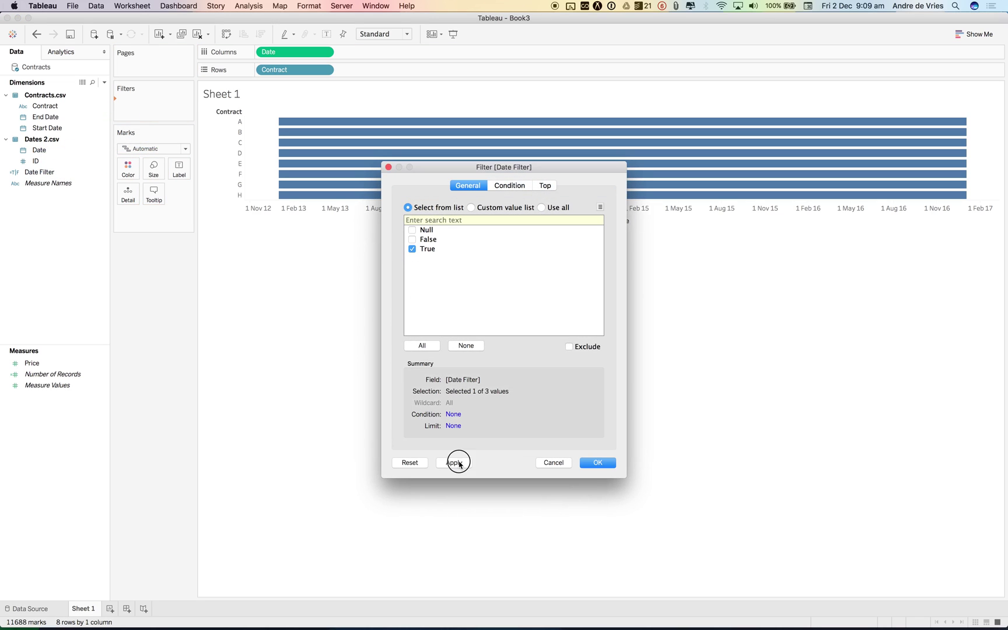
pyautogui.click(596, 464)
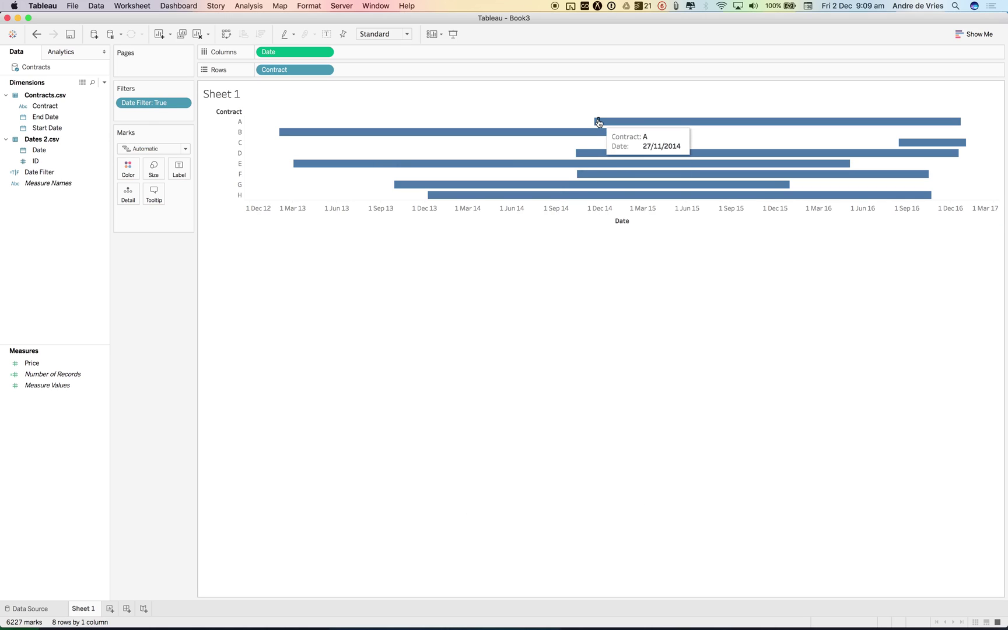
pyautogui.moveTo(594, 121)
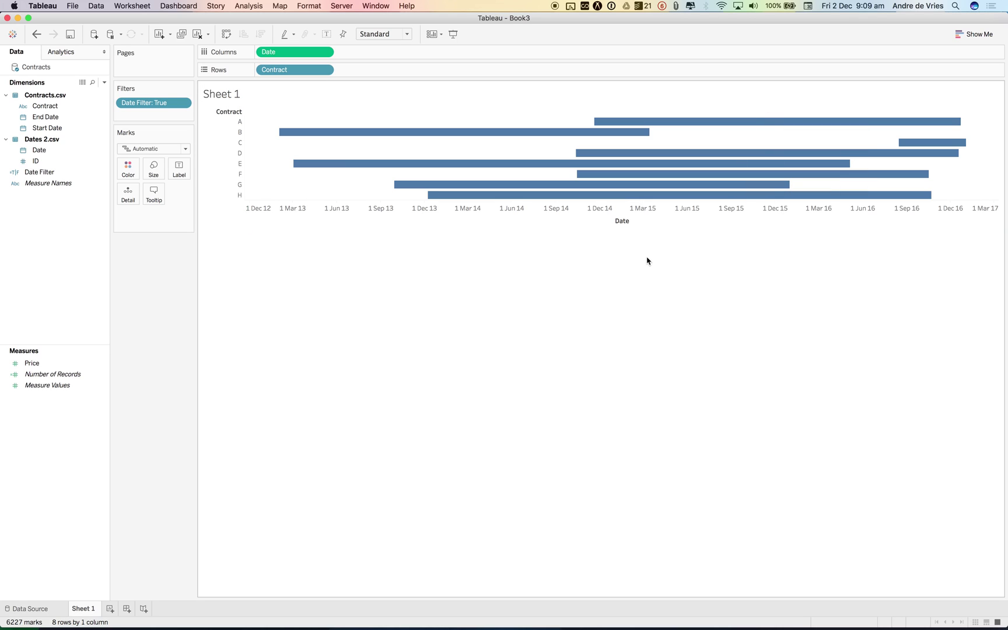
# Add a Date-axis reference line from new Parameter 1, ranged from Date, formatted 3/14/2001.
pyautogui.rightClick(484, 218)
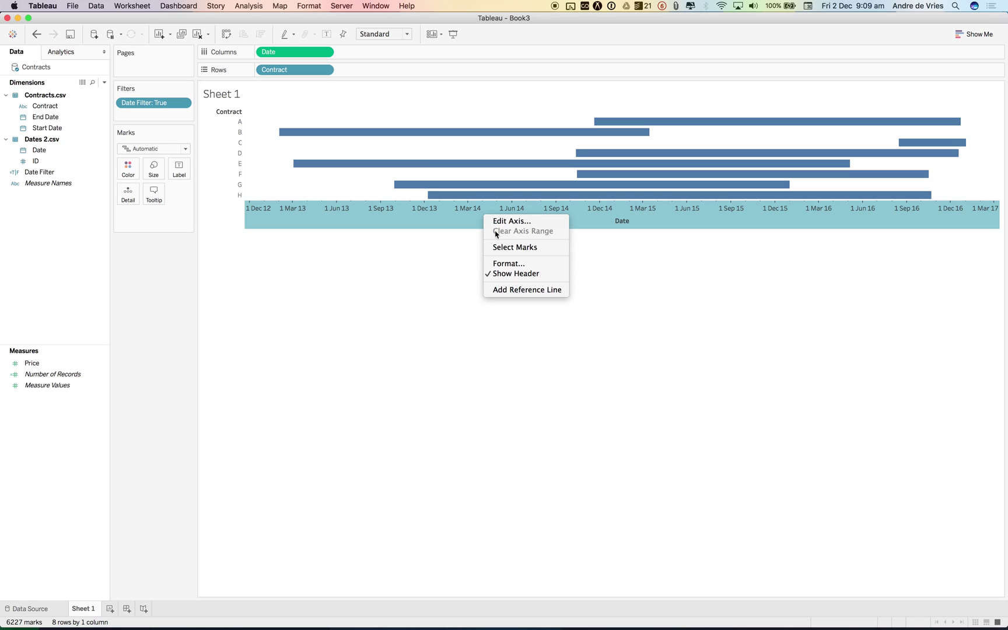
pyautogui.click(509, 290)
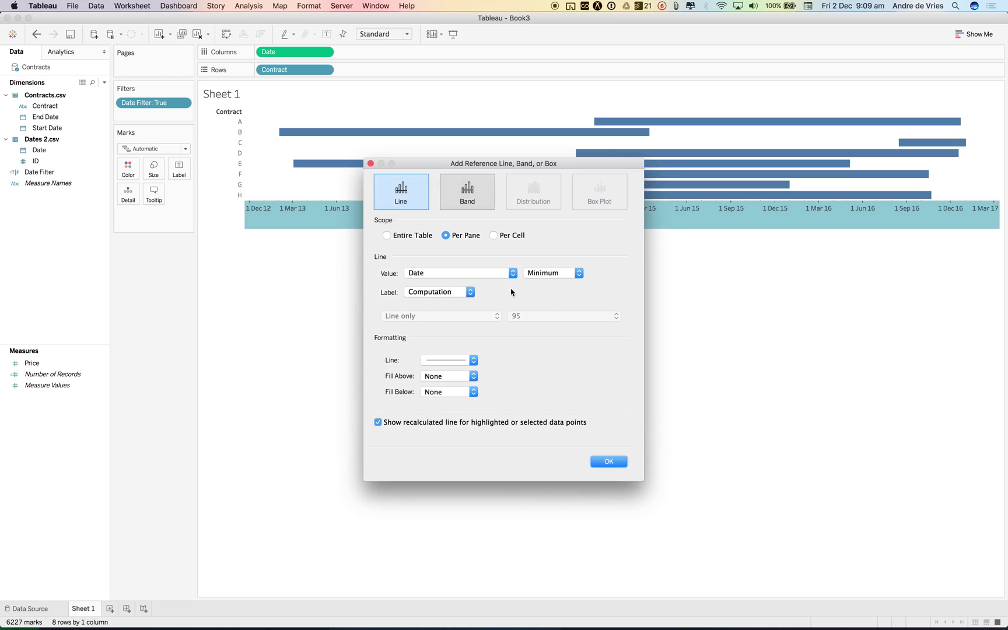
pyautogui.click(431, 275)
pyautogui.click(432, 284)
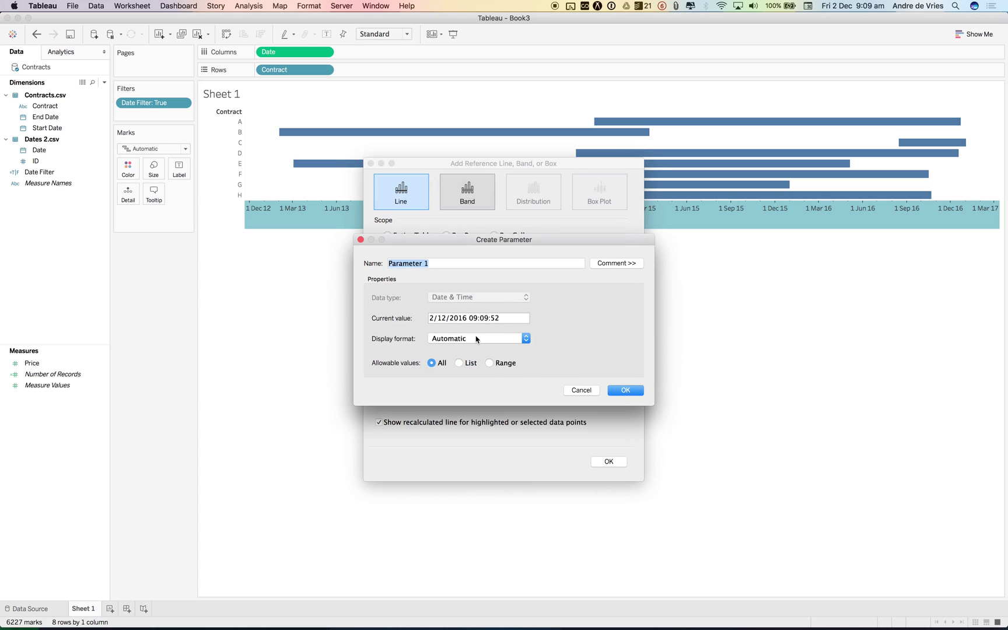
pyautogui.click(500, 365)
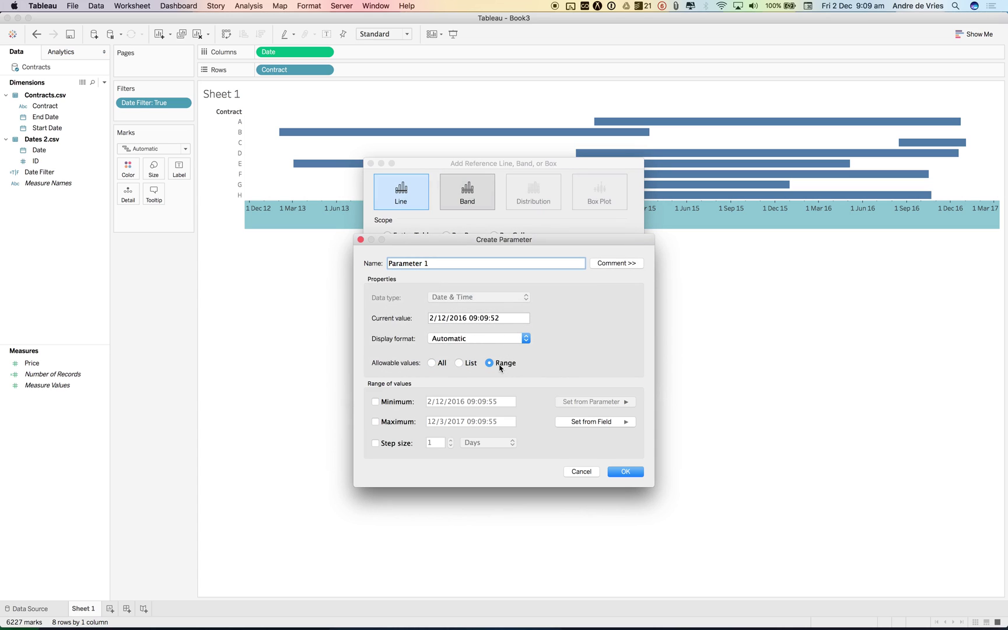
pyautogui.click(583, 421)
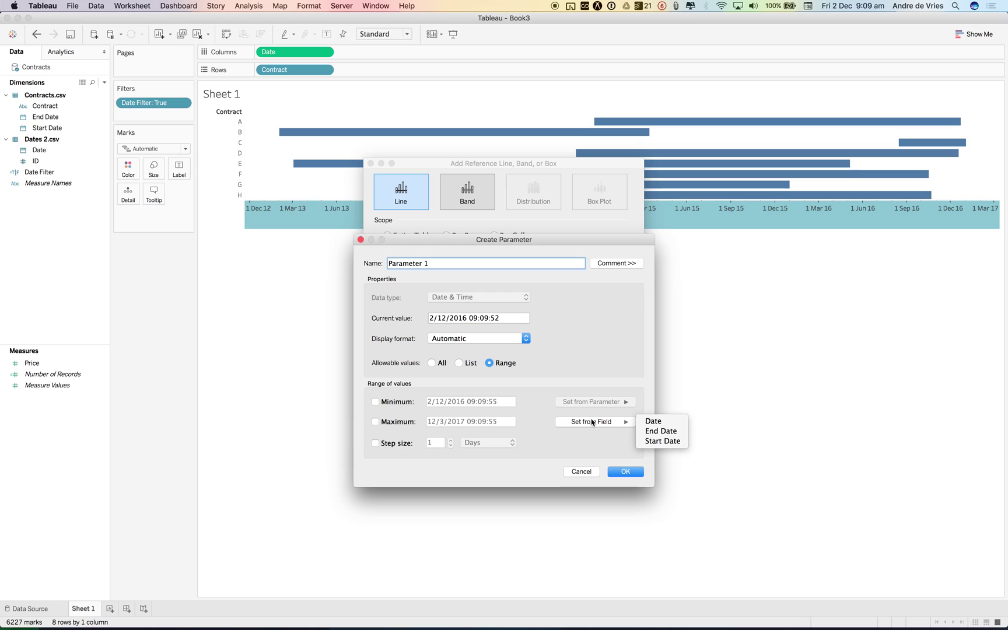
pyautogui.click(669, 420)
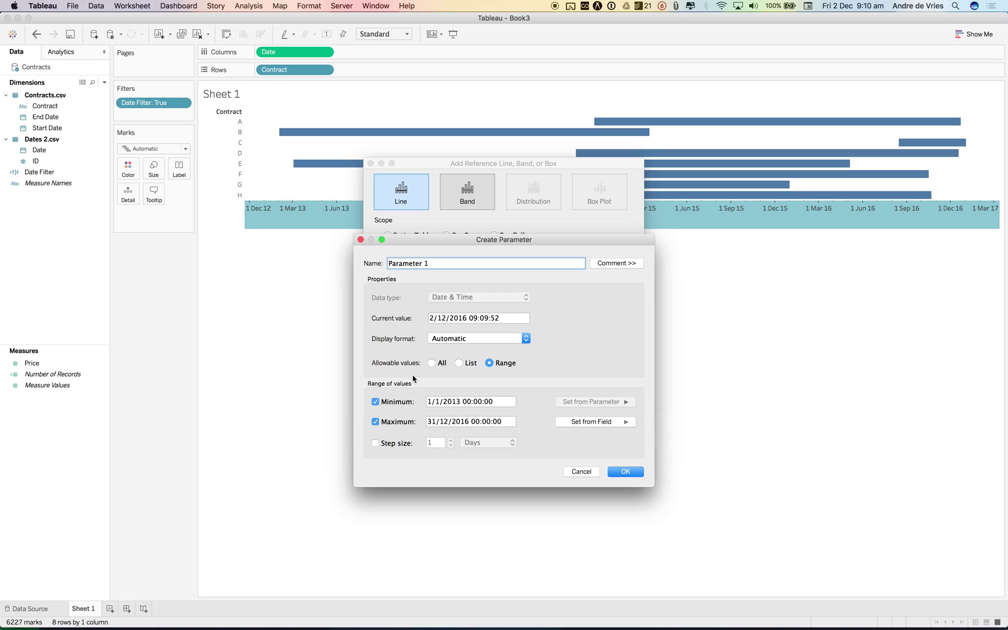
pyautogui.click(449, 339)
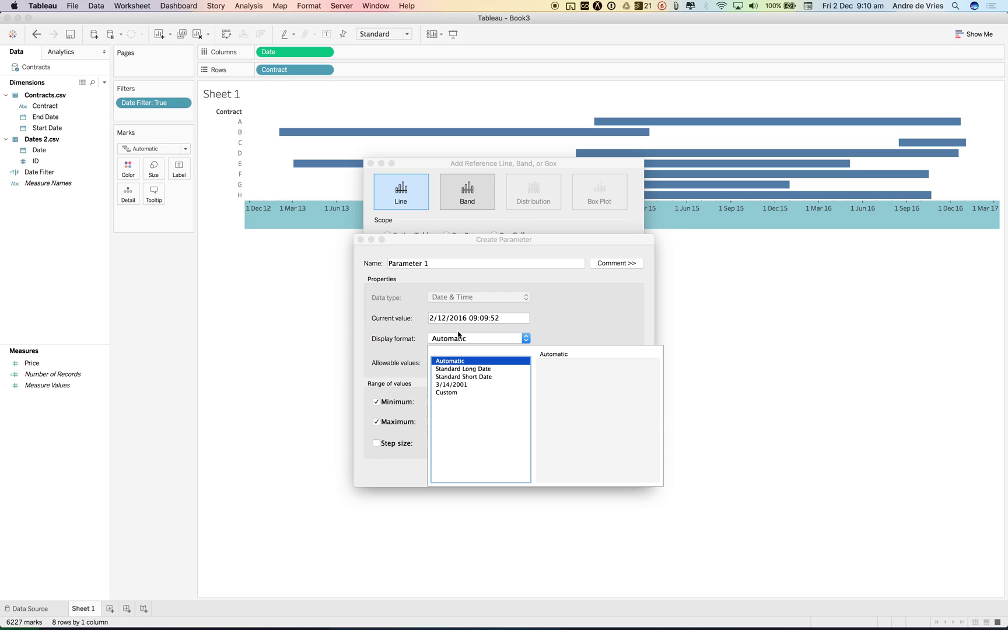
pyautogui.click(463, 386)
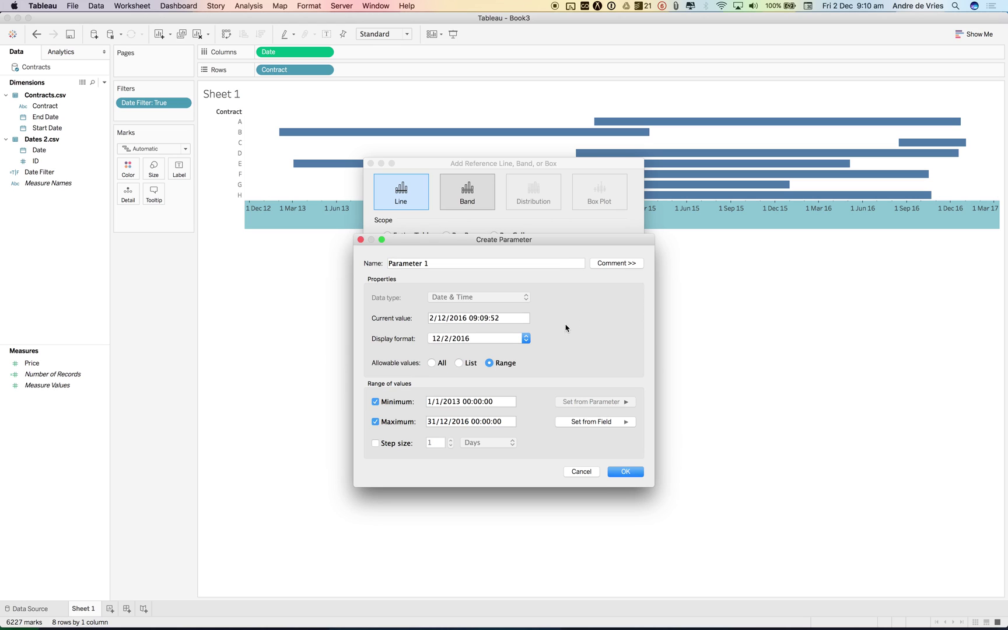
pyautogui.click(616, 474)
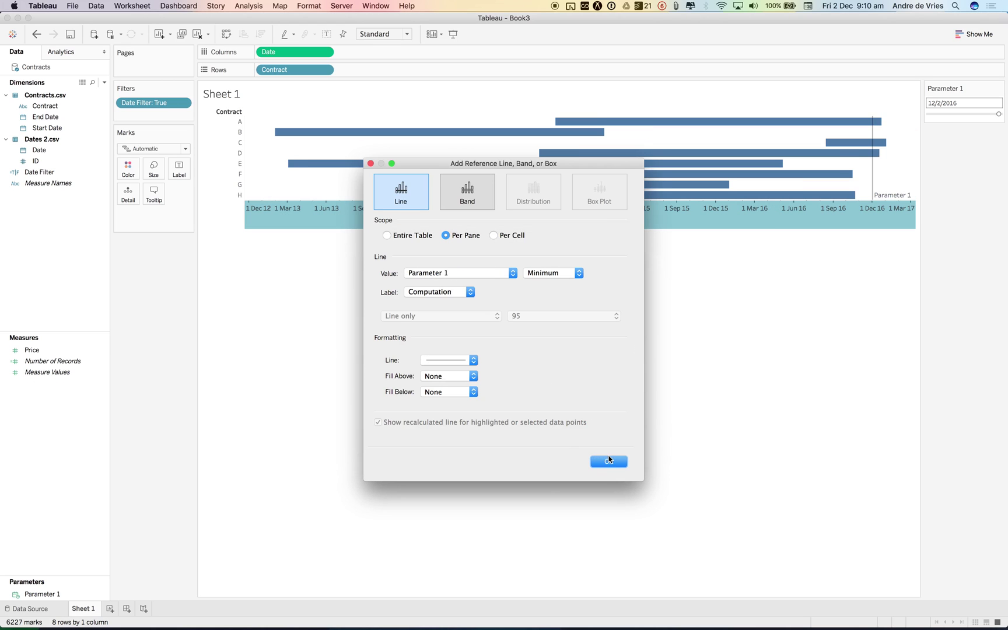
pyautogui.click(609, 460)
# Slide Parameter 1 to 3/18/2016, moving the reference line to March 2016.
pyautogui.moveTo(999, 113)
pyautogui.mouseDown()
pyautogui.moveTo(973, 114)
pyautogui.moveTo(987, 116)
pyautogui.mouseUp()
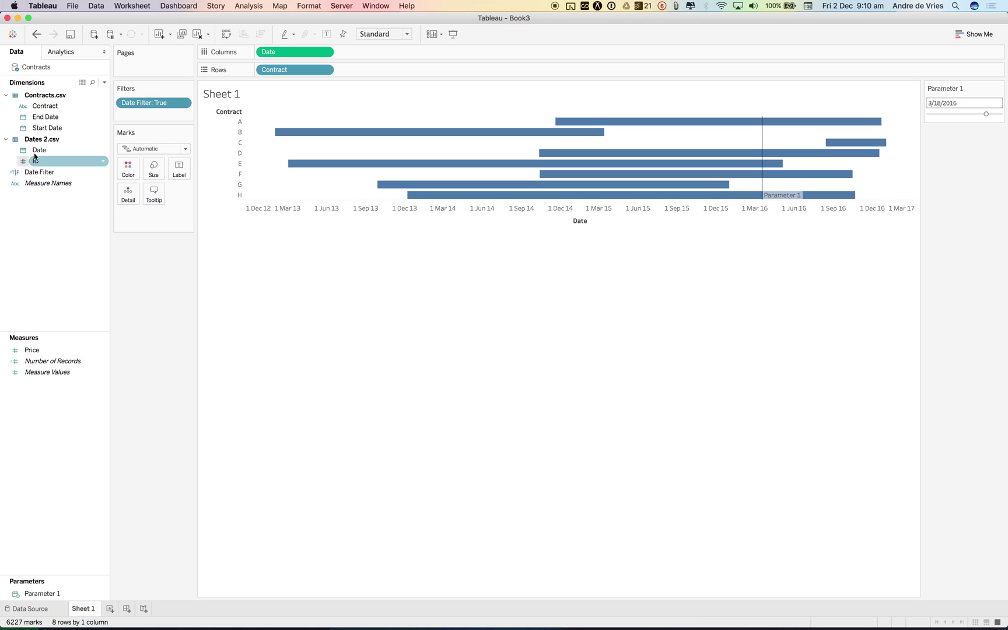
pyautogui.click(95, 6)
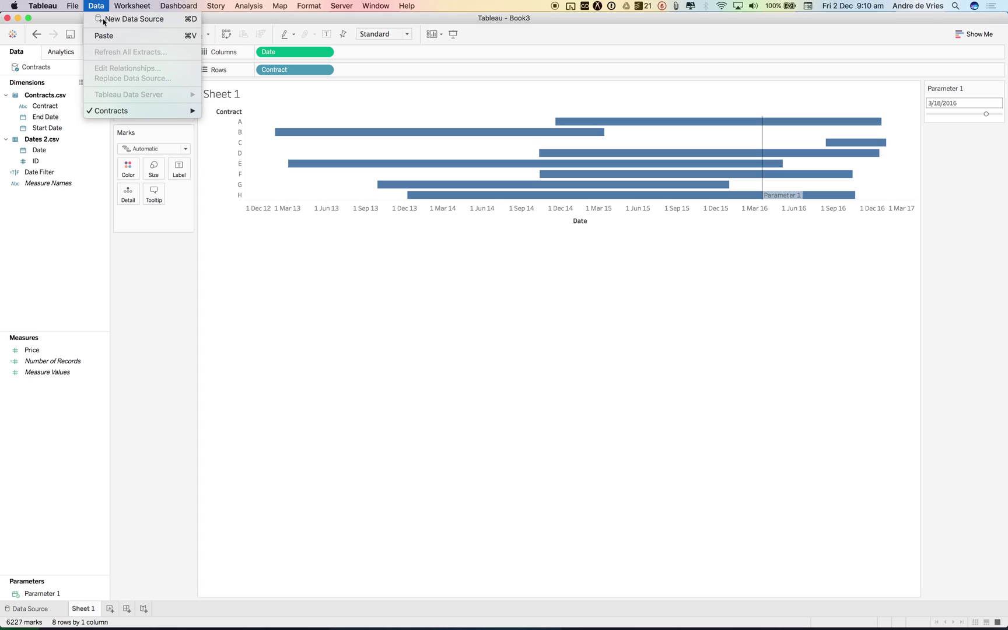
# Export the Contracts data source to the Desktop as export 2.
pyautogui.moveTo(150, 108)
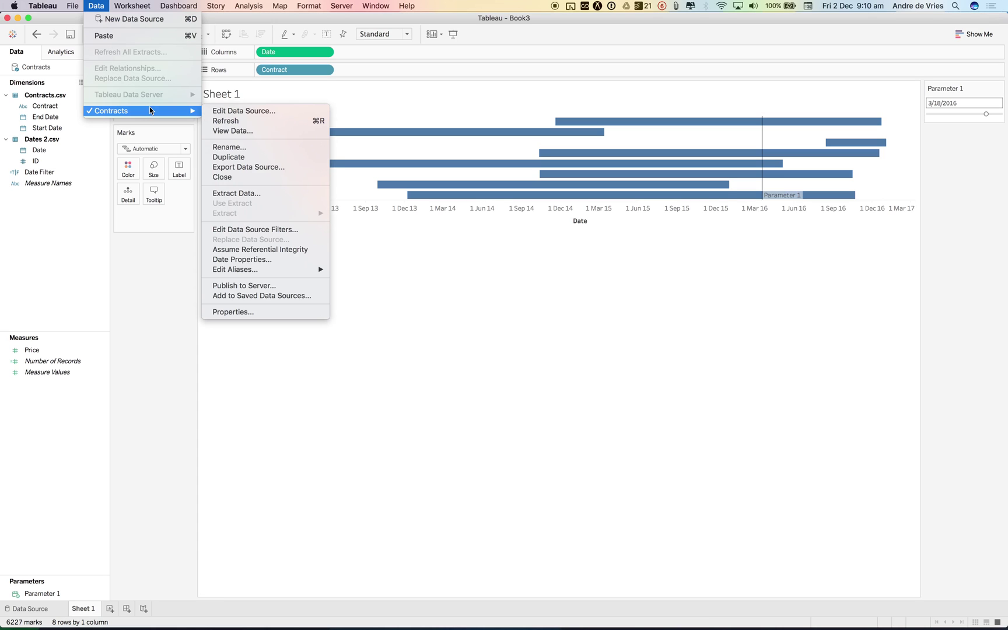
pyautogui.click(240, 170)
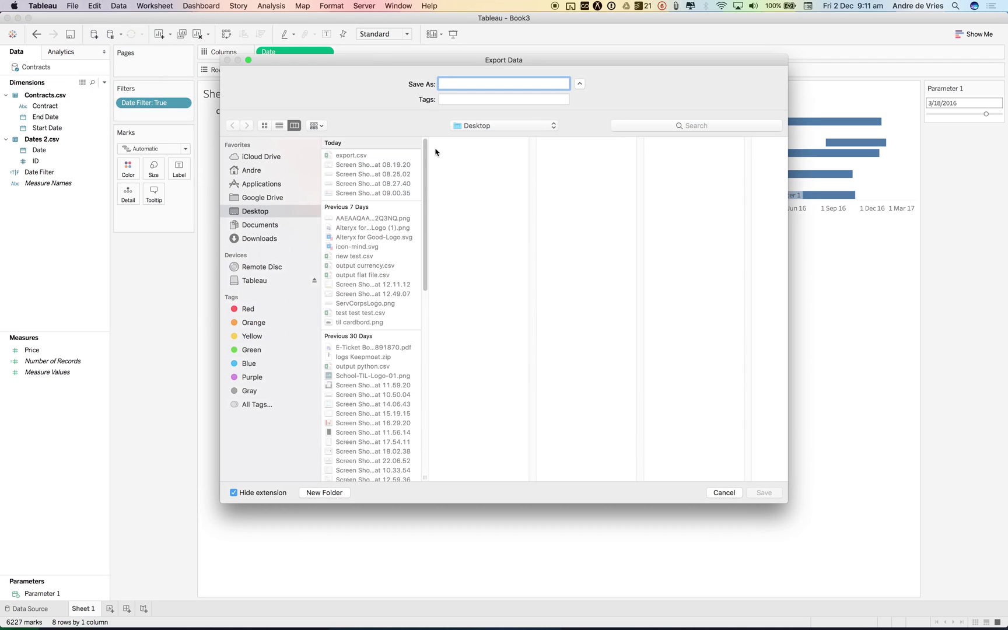
pyautogui.write('export 2')
pyautogui.press('Return')
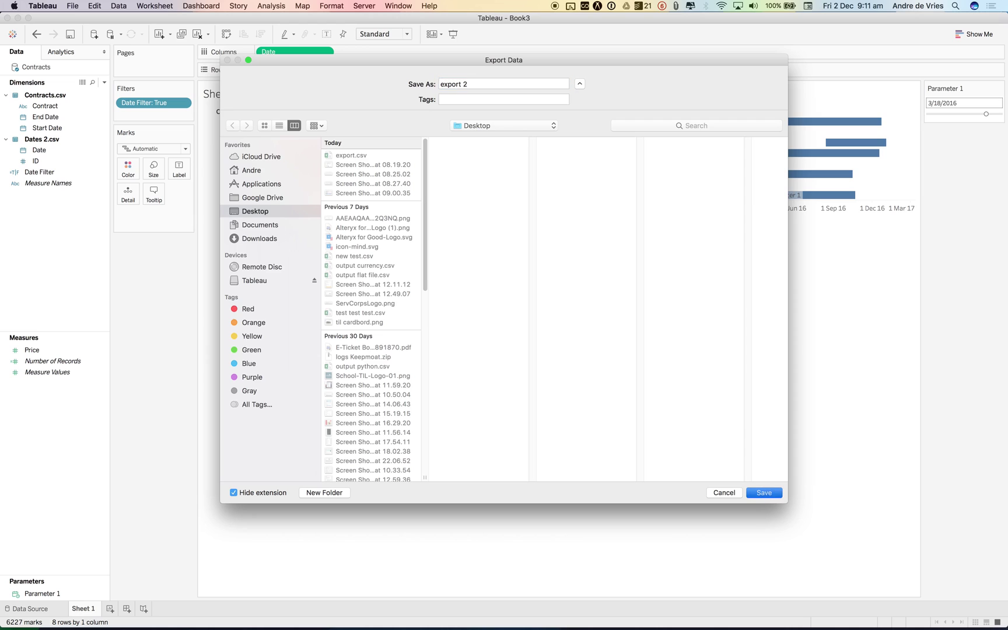
# Open export 2.csv in Excel to review its Date Filter TRUE/FALSE rows, then return to Tableau.
pyautogui.moveTo(220, 627)
pyautogui.click(174, 615)
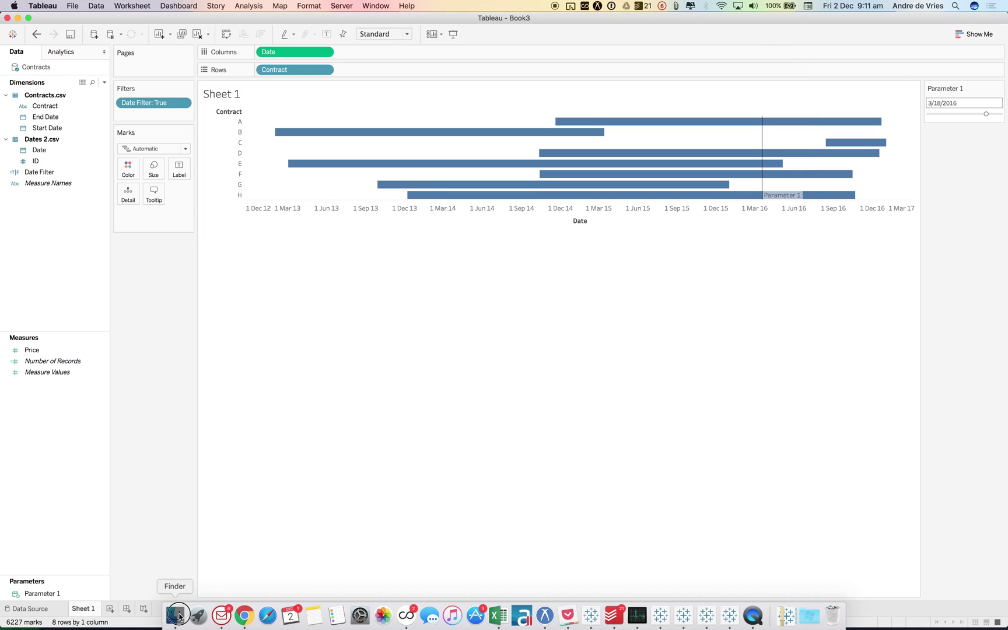
pyautogui.click(647, 331)
pyautogui.doubleClick(646, 332)
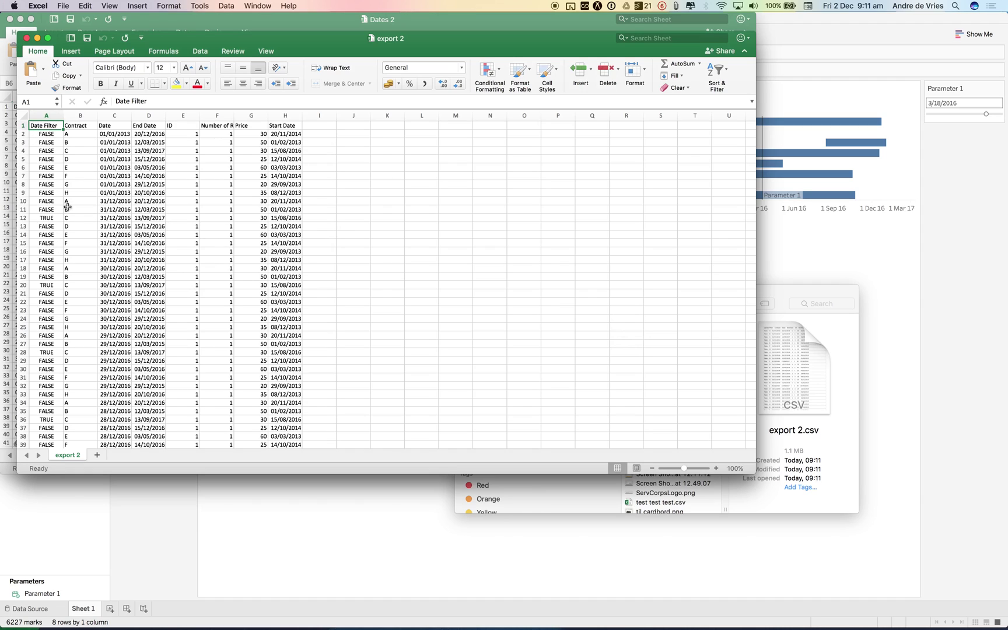
pyautogui.click(161, 503)
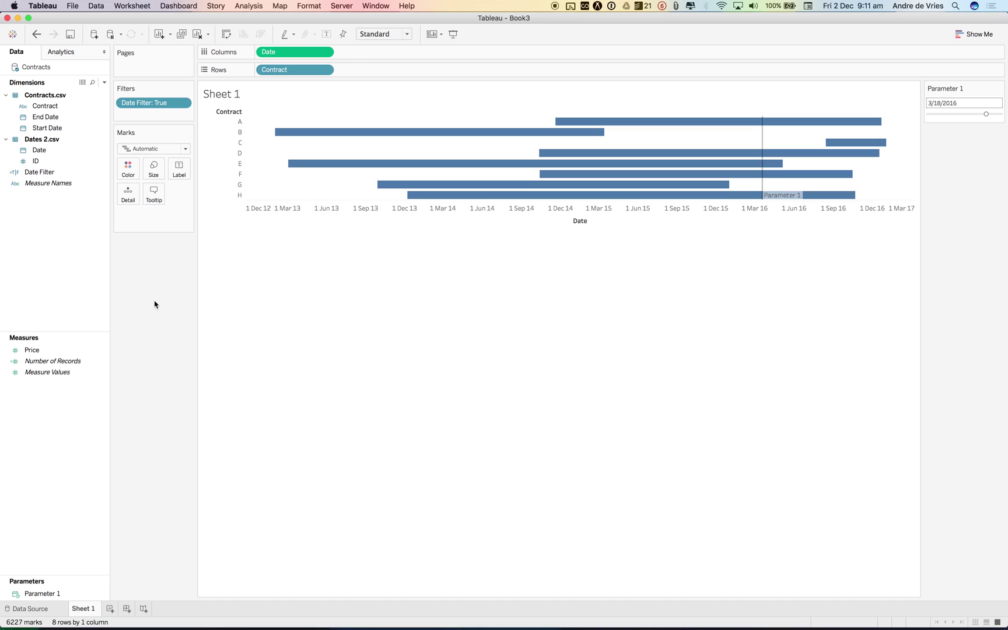